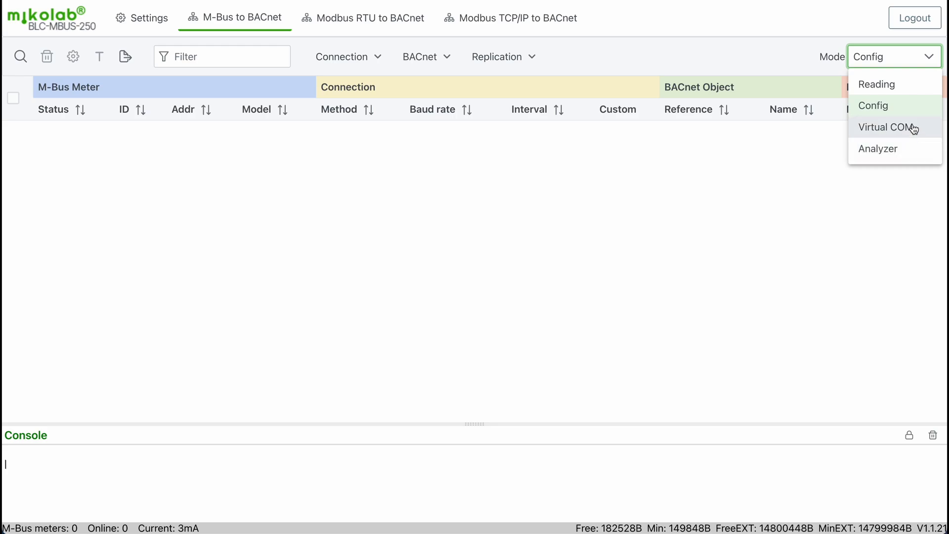
Keep Config mode, open the meter search and review the primary-address range, baud rate and additional timeout settings.
click(894, 106)
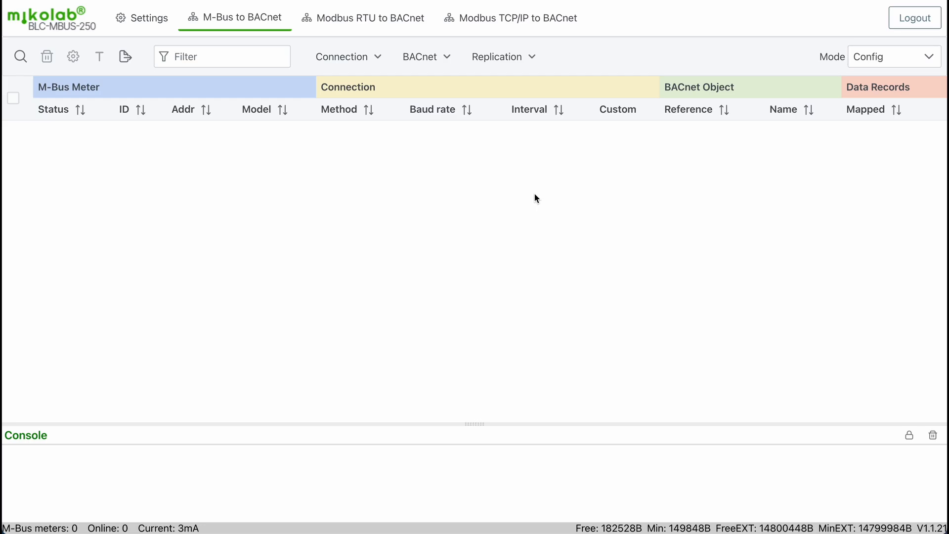
click(21, 58)
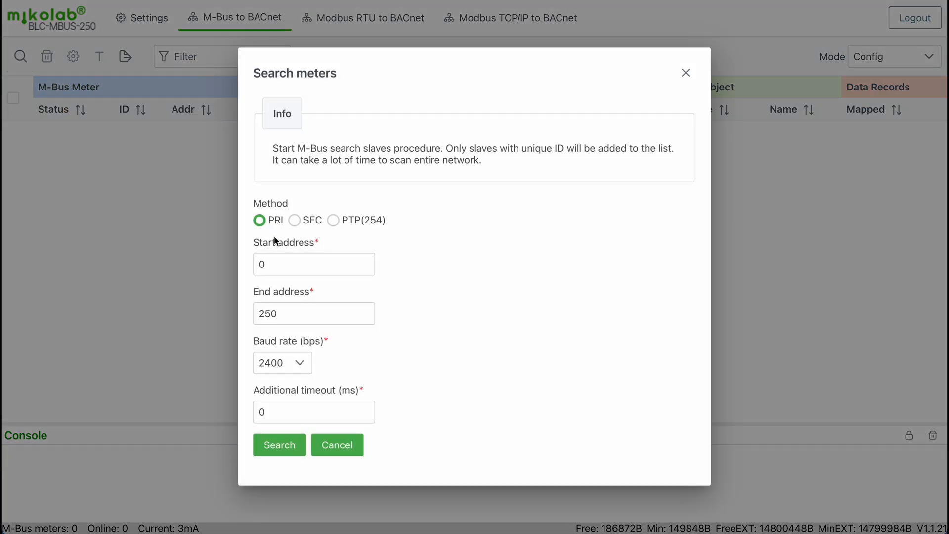
click(278, 267)
drag(288, 316, 257, 323)
click(297, 364)
click(296, 410)
drag(297, 410, 256, 411)
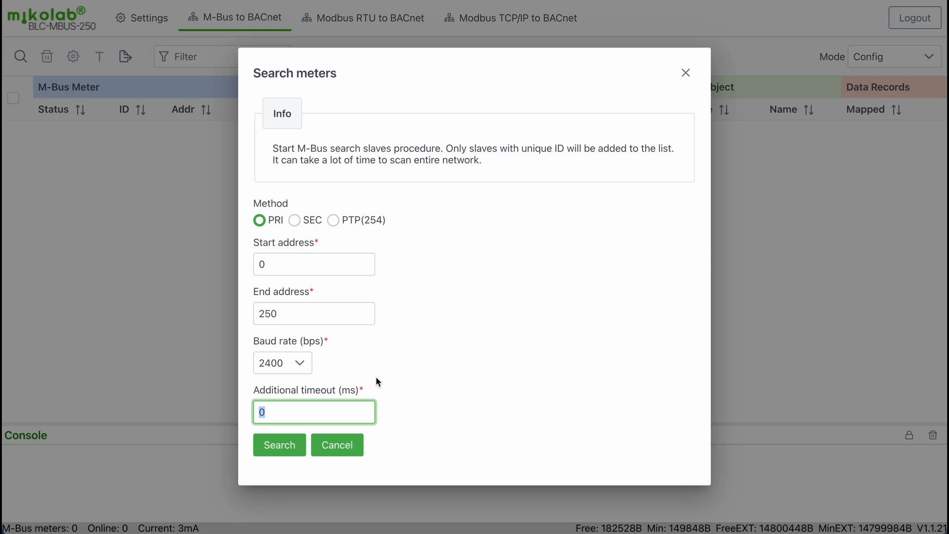
Start a meter search by the SEC method with mask FFFFFFFF, 2400 bps and 0 ms additional timeout.
click(295, 221)
double_click(318, 267)
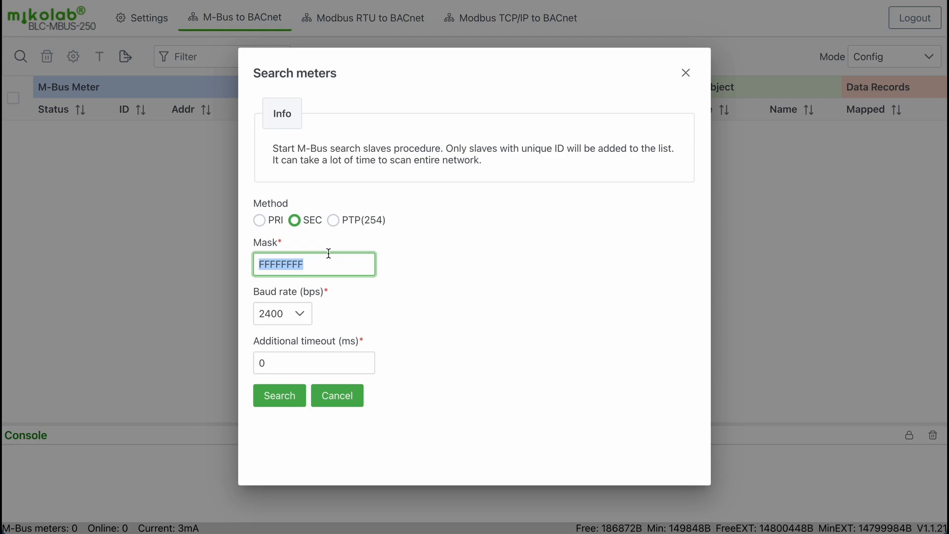
click(334, 221)
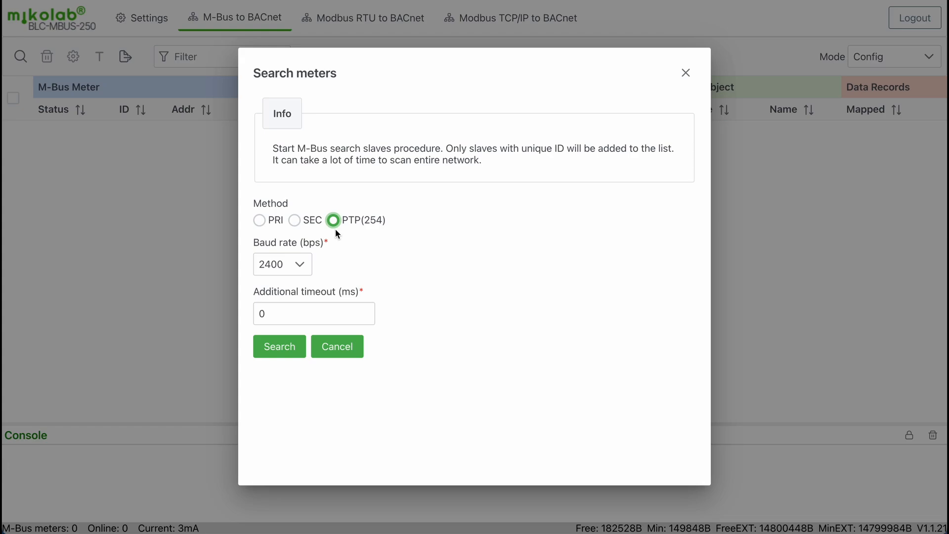
click(296, 223)
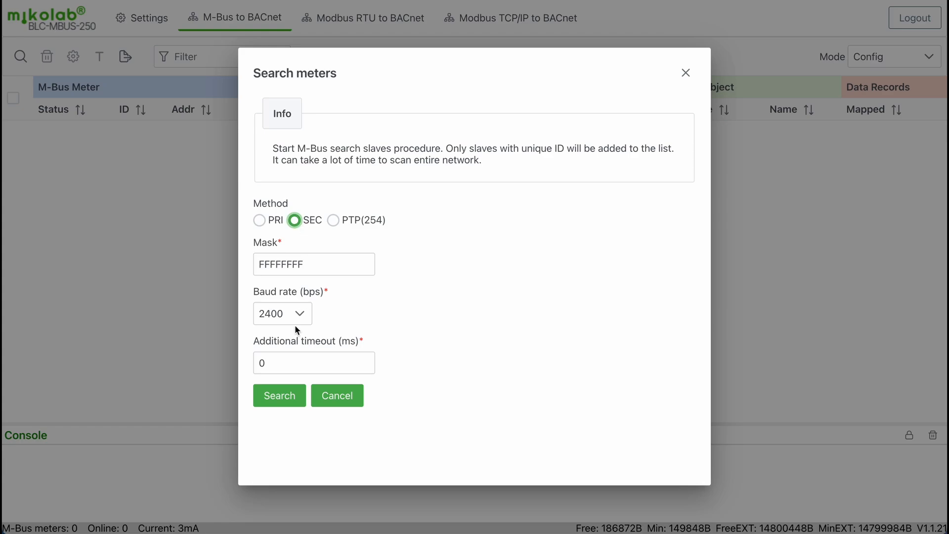
click(300, 396)
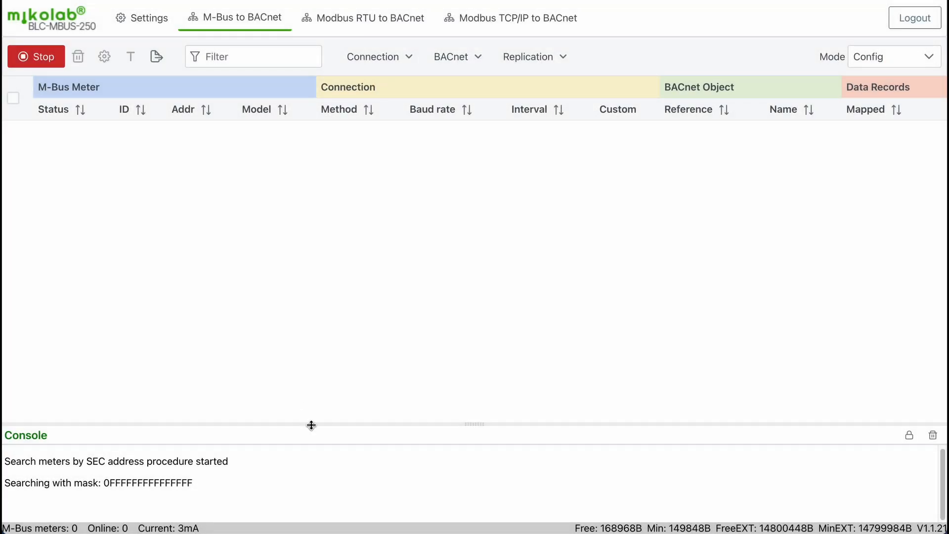
Enlarge the console and follow the address masks logged during the meter search.
drag(312, 424, 312, 369)
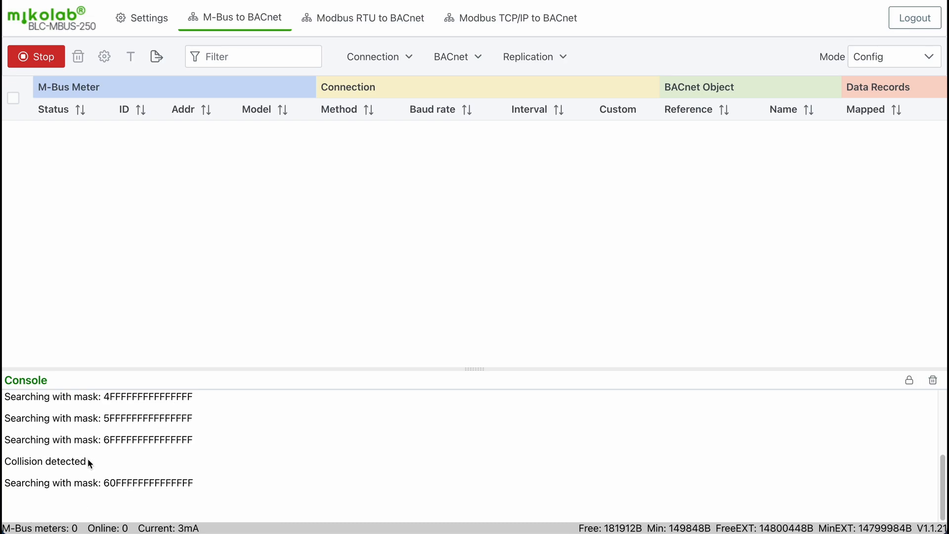
triple_click(83, 440)
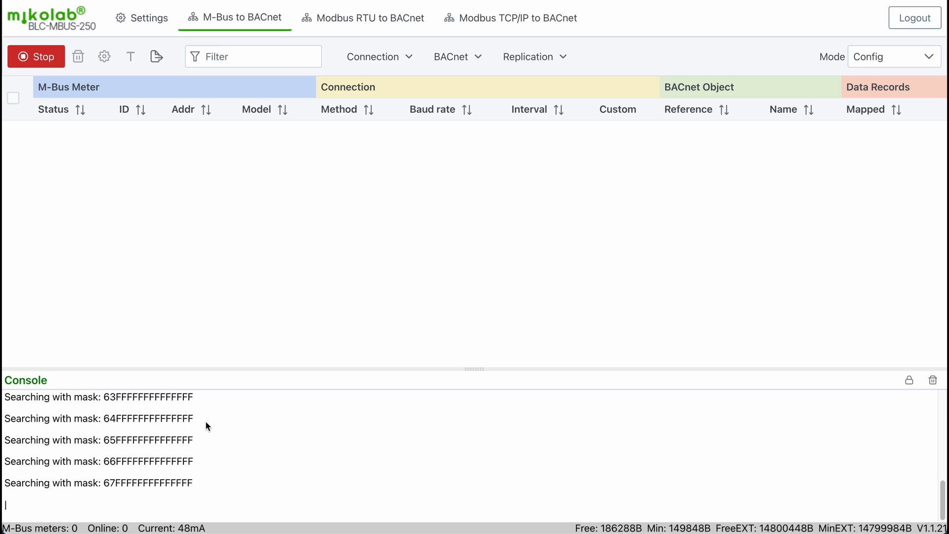
drag(82, 423, 19, 420)
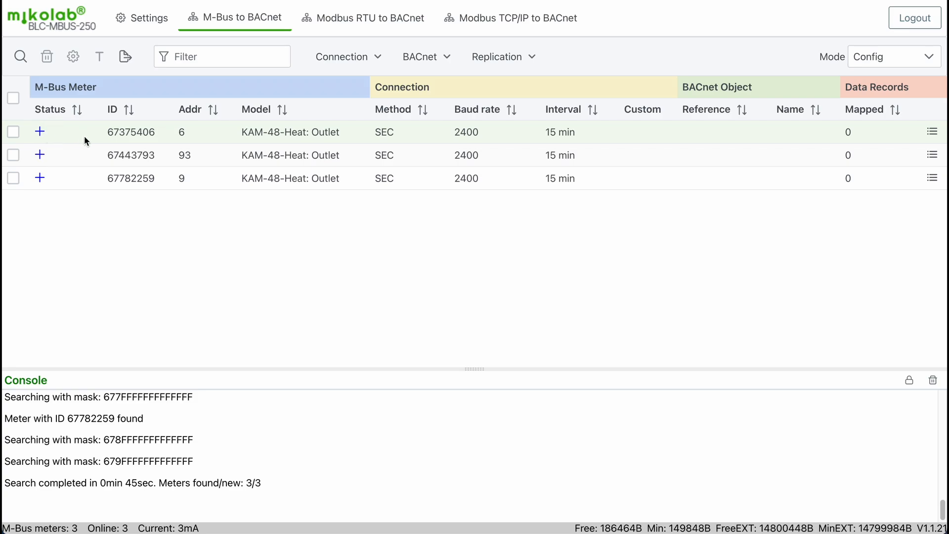
Examine the first found meter's ID, address, model, connection method, baud rate and interval, plus the Custom column.
drag(108, 132, 175, 143)
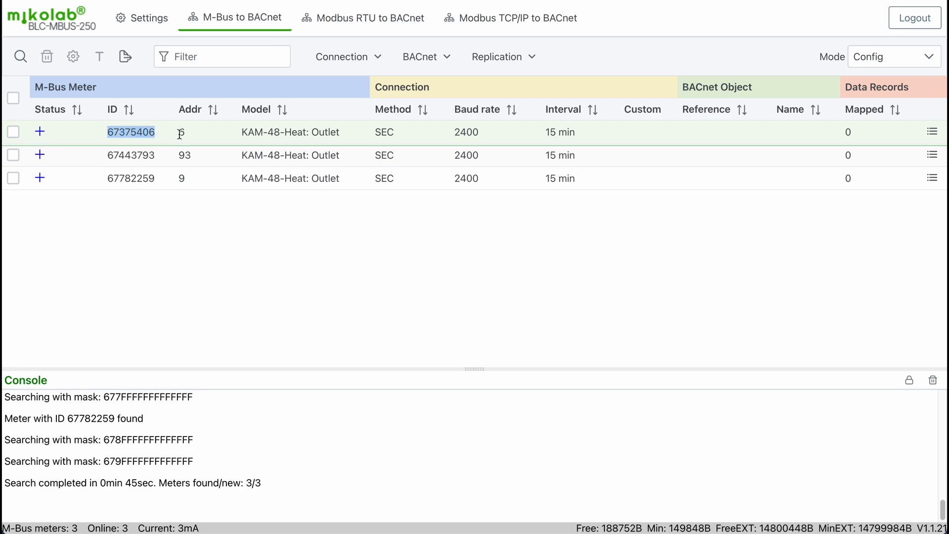
double_click(181, 135)
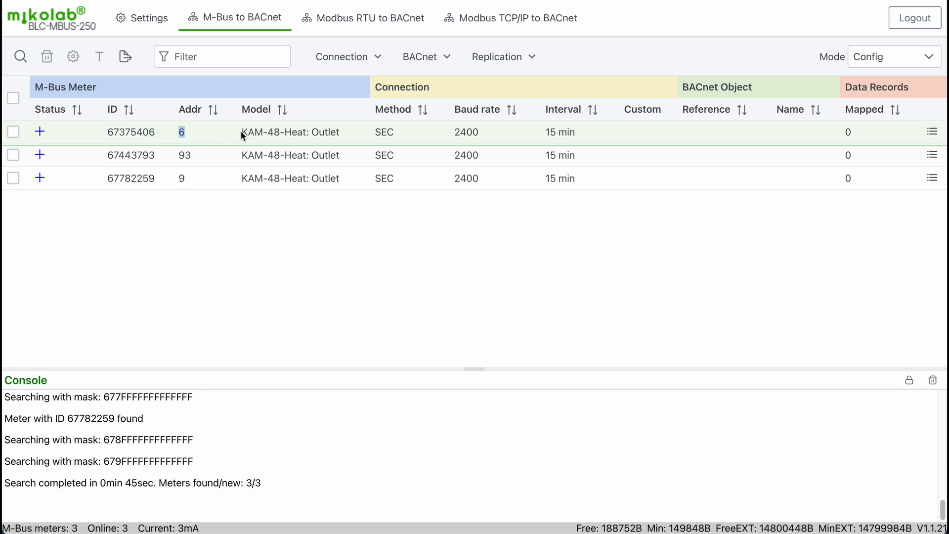
drag(242, 133, 349, 137)
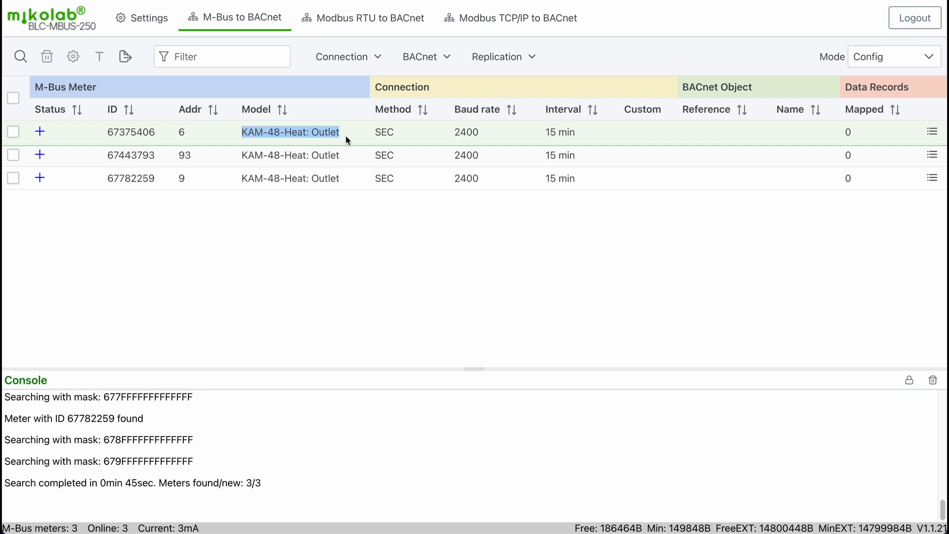
click(372, 134)
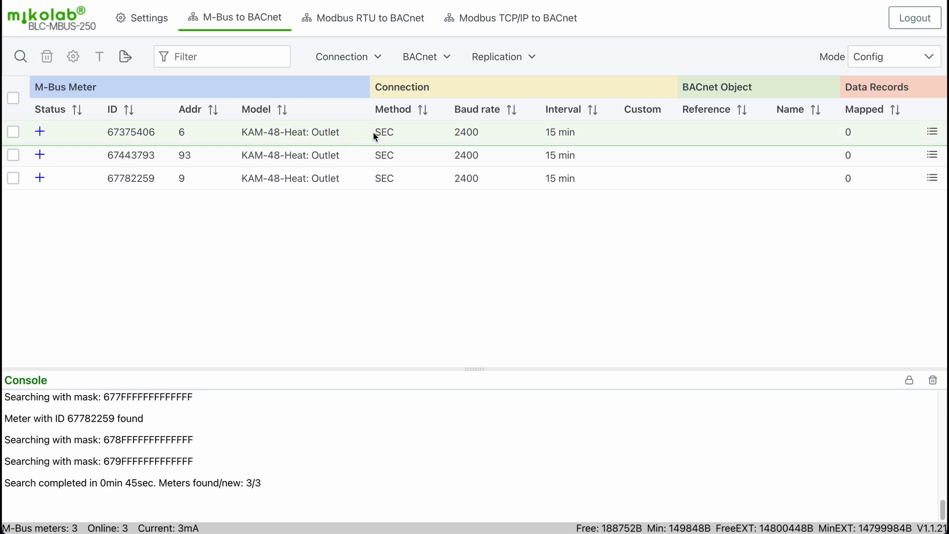
drag(376, 133, 396, 132)
drag(455, 132, 580, 131)
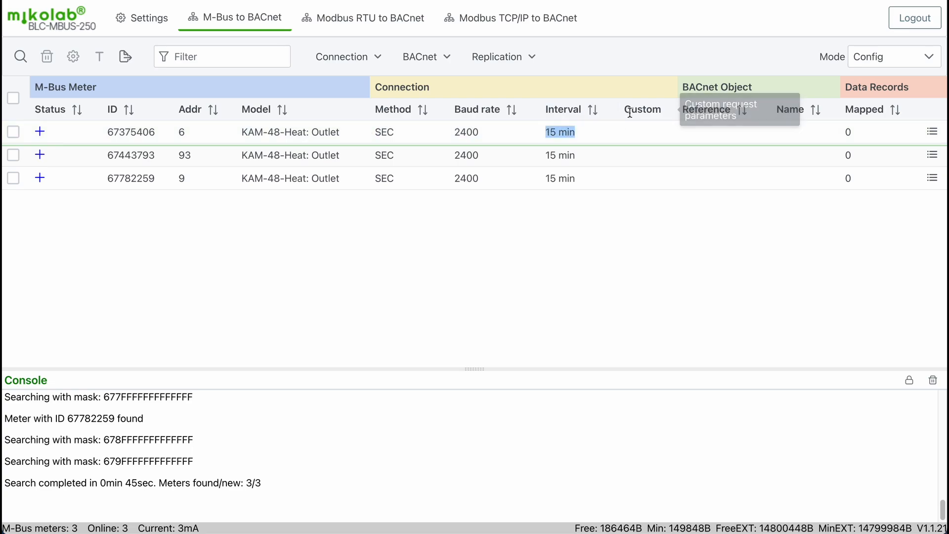
drag(626, 111, 663, 109)
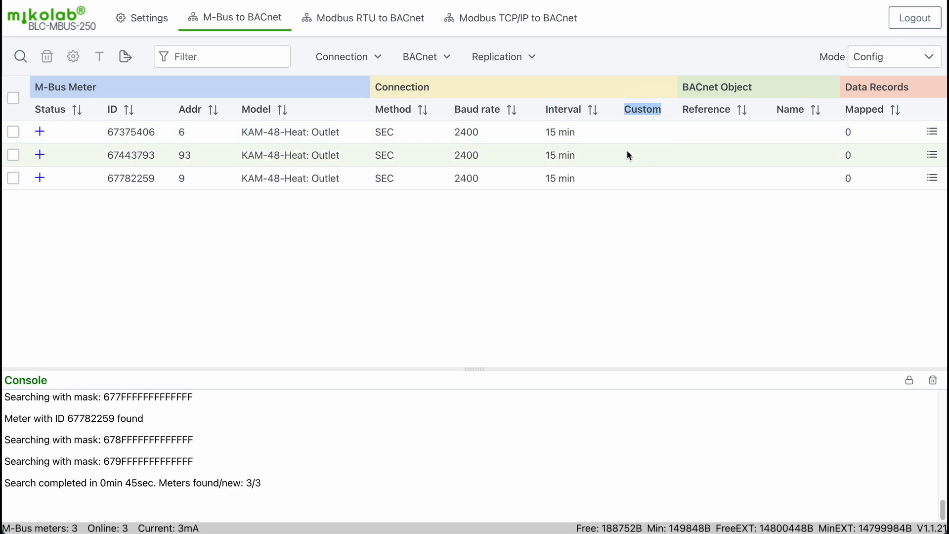
click(661, 197)
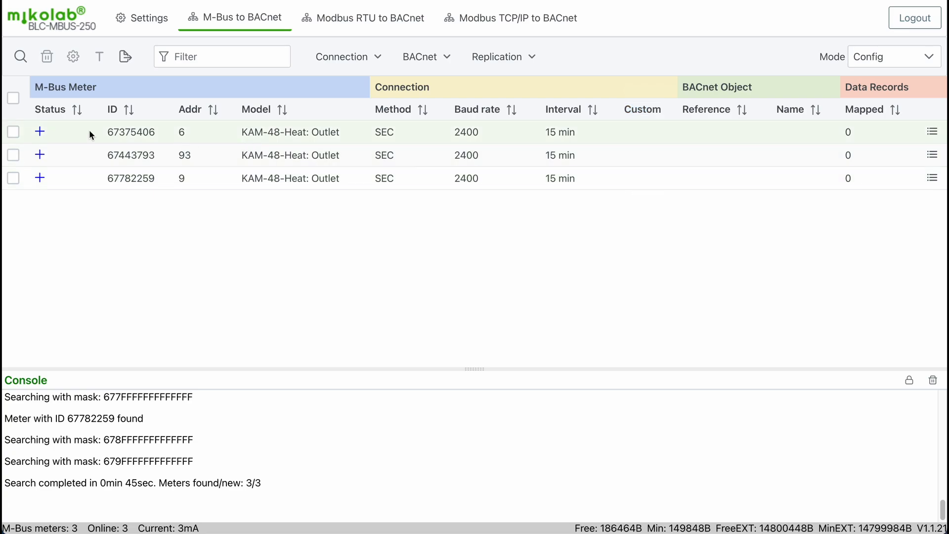
Change the connection method of the meter at address 6 to PRI.
click(12, 132)
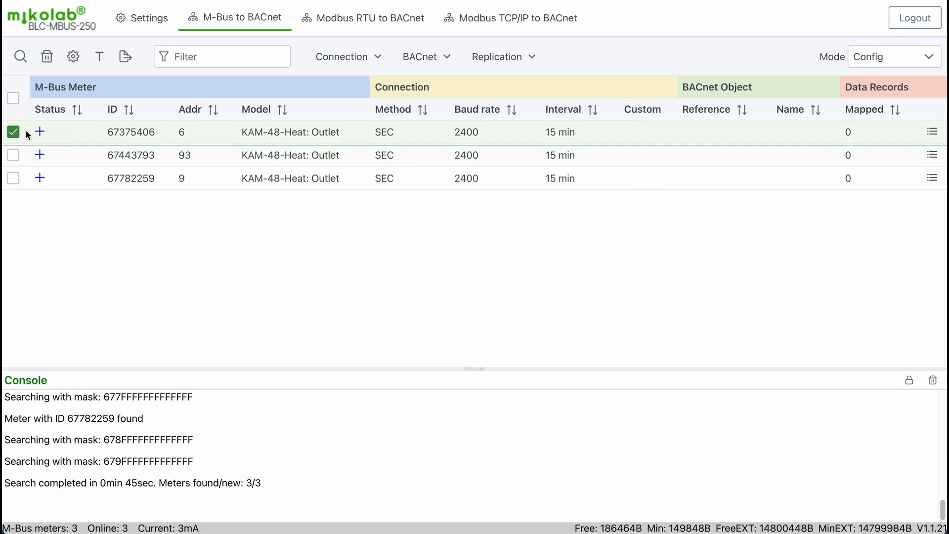
click(352, 64)
click(356, 85)
click(261, 240)
click(273, 268)
double_click(383, 132)
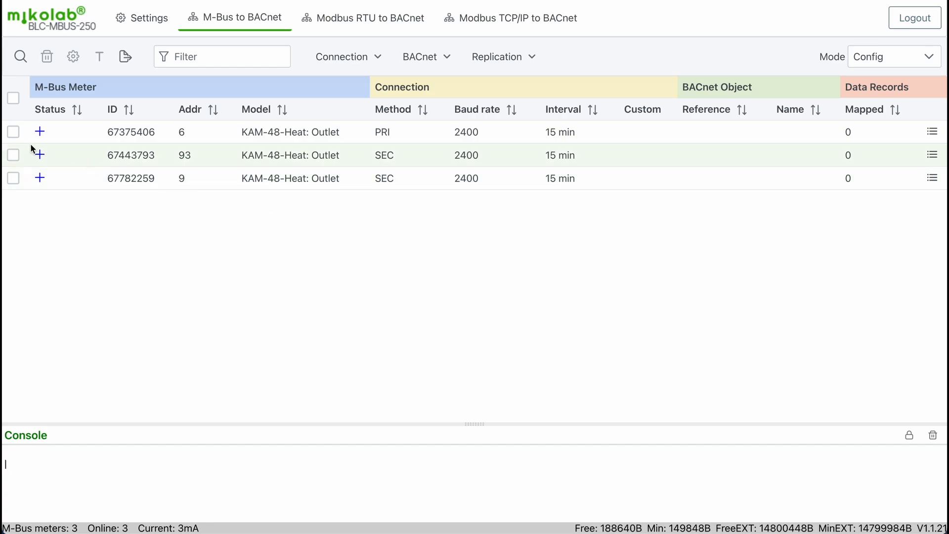
Create a BACnet object for the meter at address 6 with Auto instance enabled.
click(13, 134)
click(426, 57)
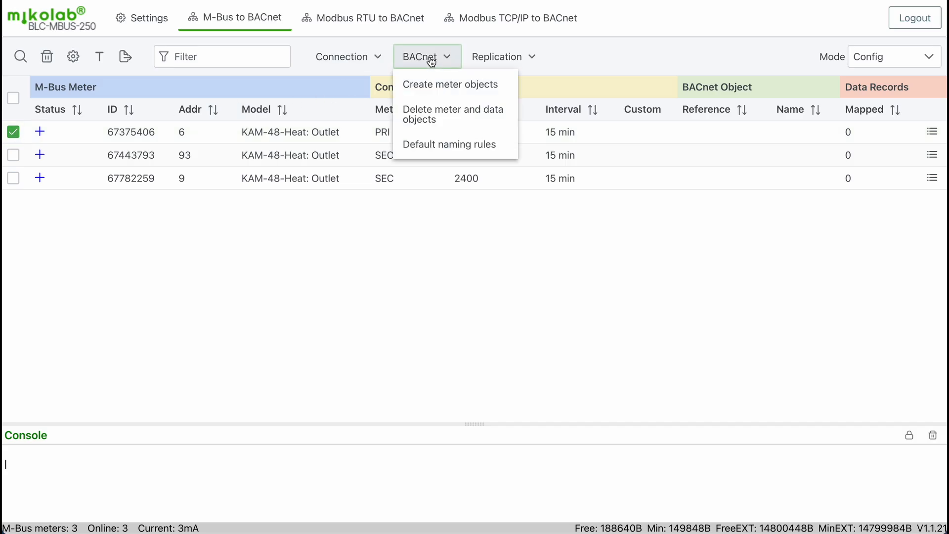
click(431, 85)
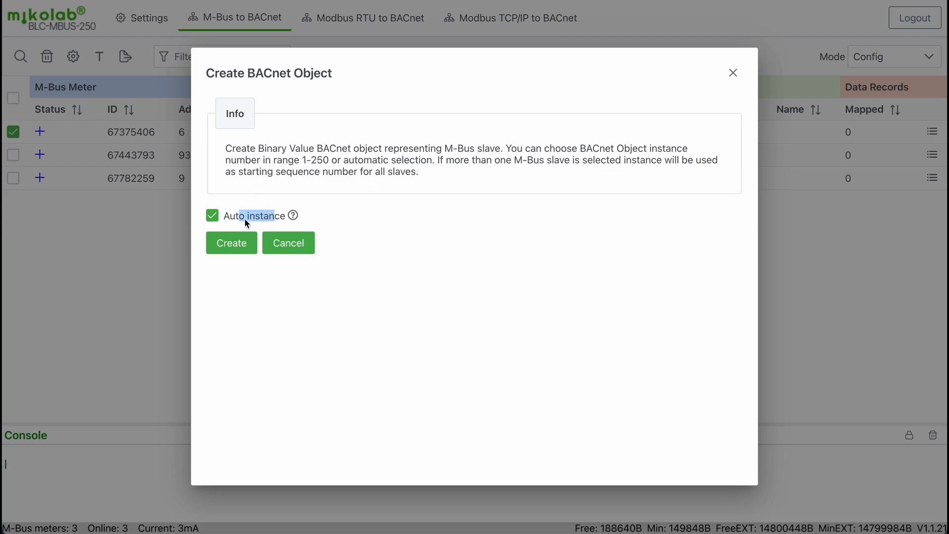
click(213, 215)
click(246, 254)
double_click(245, 253)
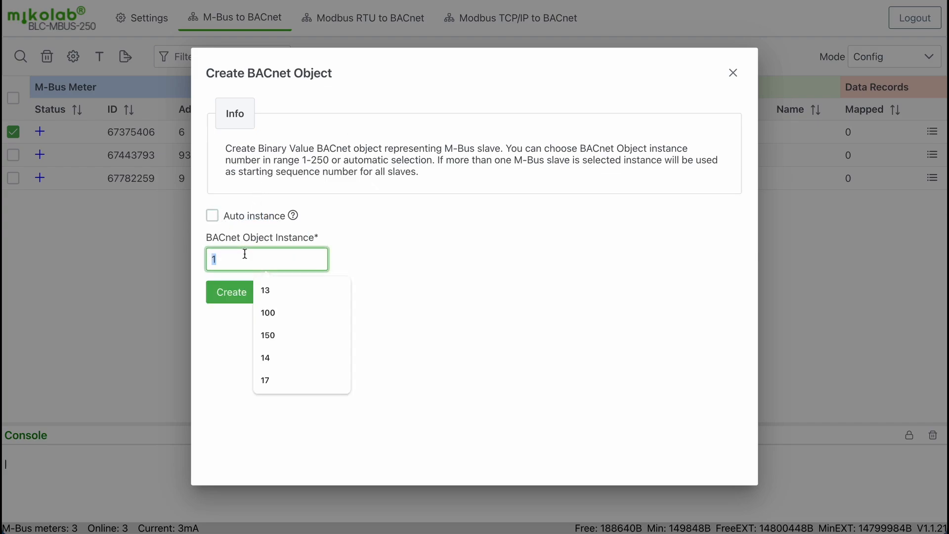
click(237, 243)
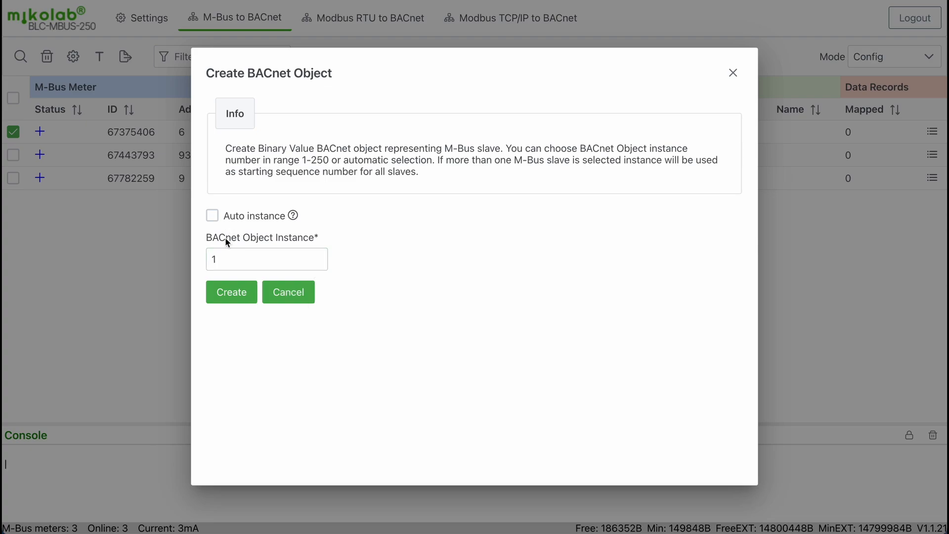
click(212, 216)
click(238, 247)
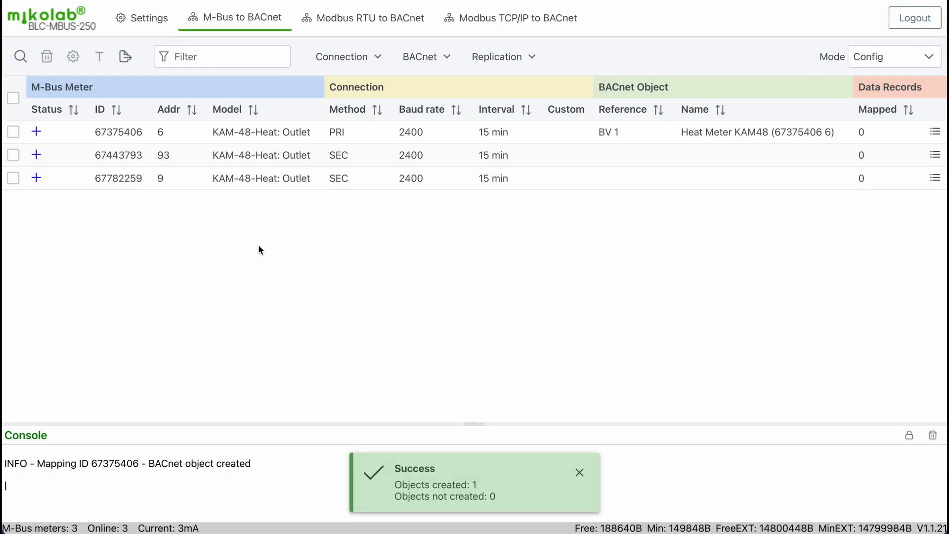
Review the new BACnet object's reference and name, and open the default naming rules.
drag(594, 133, 835, 128)
click(637, 137)
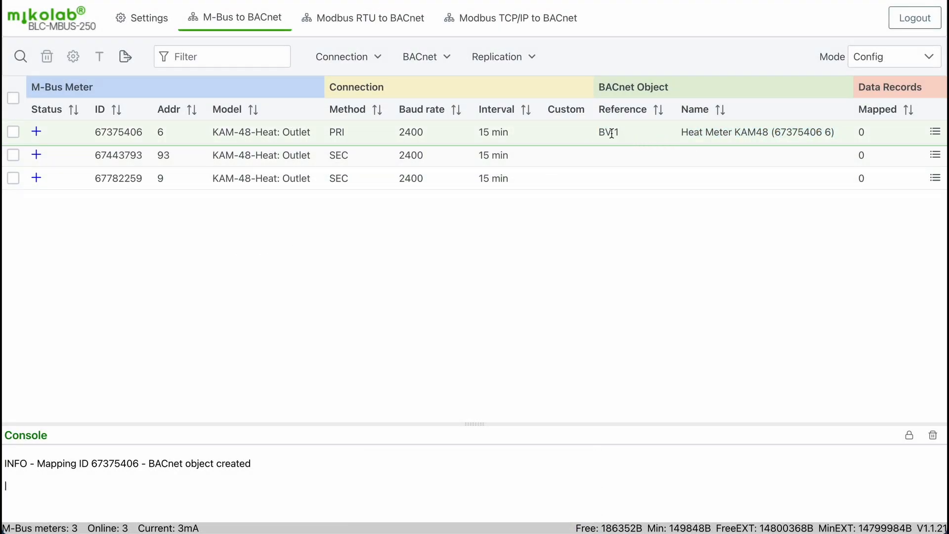
drag(599, 134, 621, 136)
drag(682, 131, 836, 131)
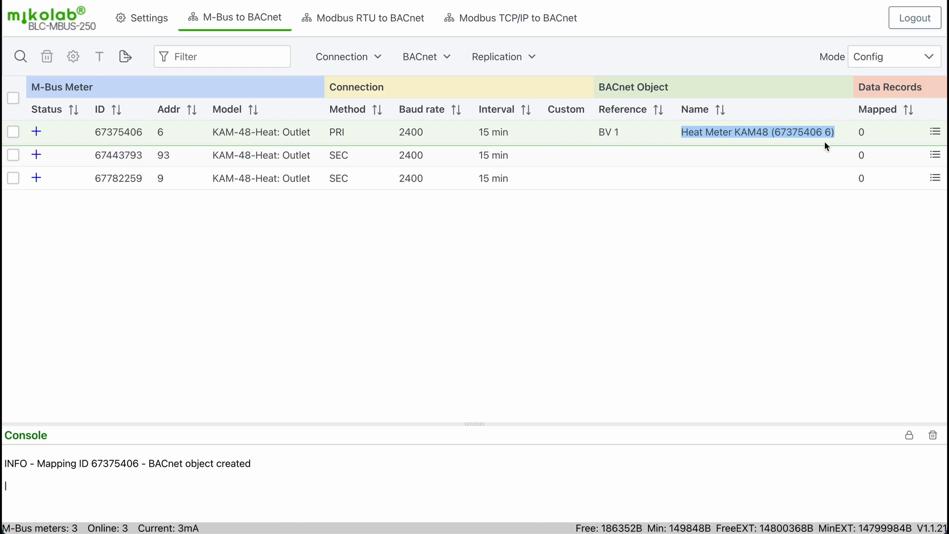
click(827, 147)
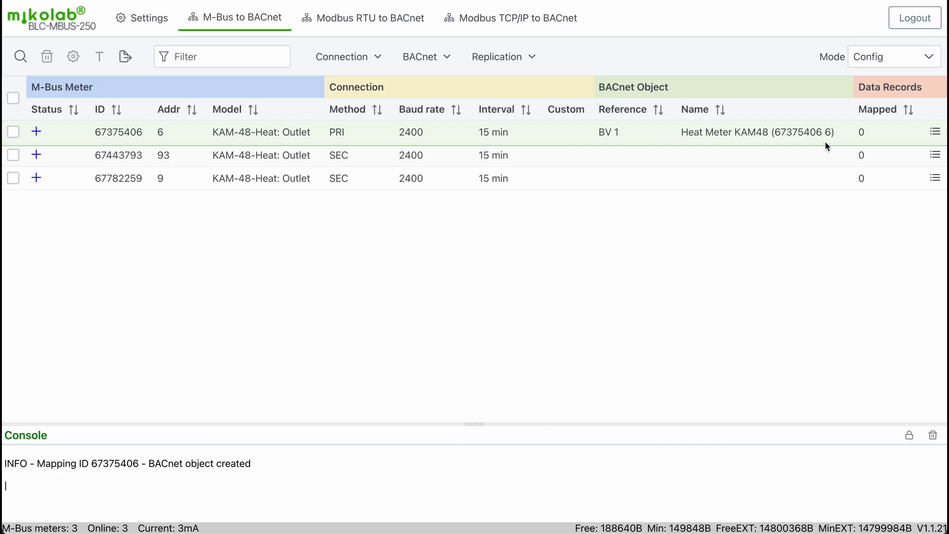
click(426, 56)
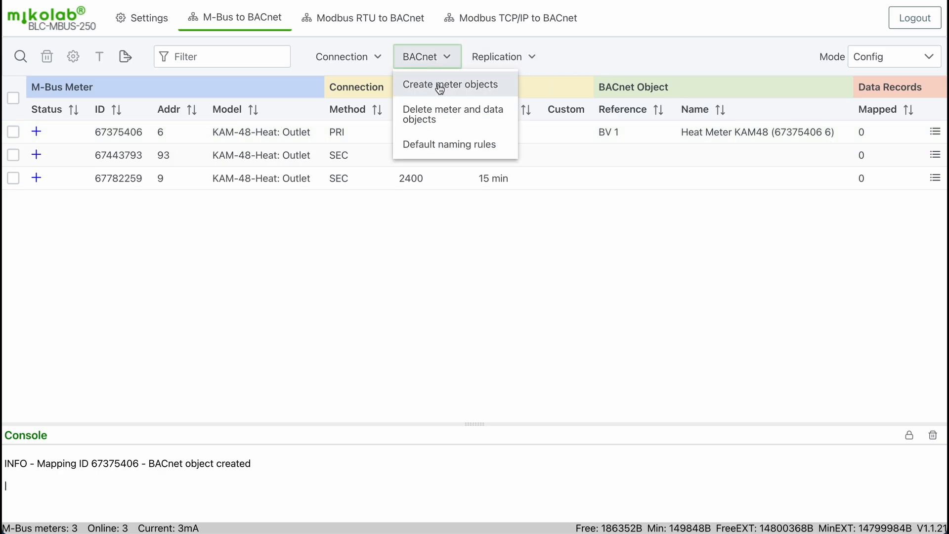
click(453, 146)
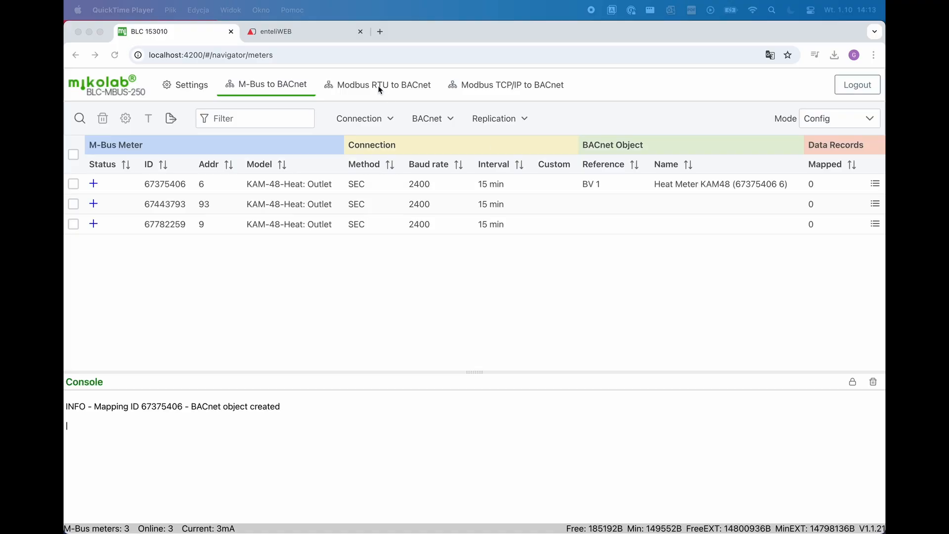
Switch to enteliWEB to check the heat meter's BV1 object, comparing it with the meter's reading interval in the BLC configuration page.
click(277, 33)
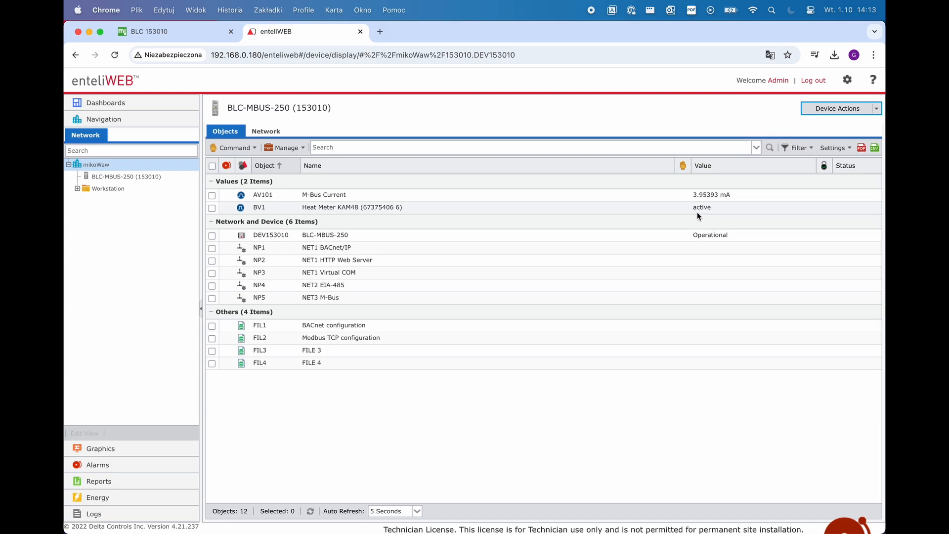
click(175, 32)
drag(482, 186, 509, 187)
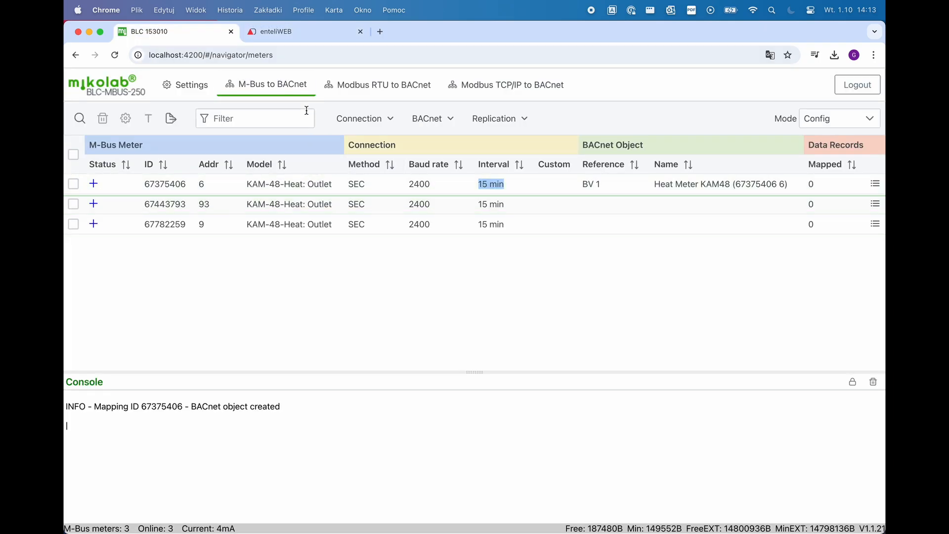
click(289, 34)
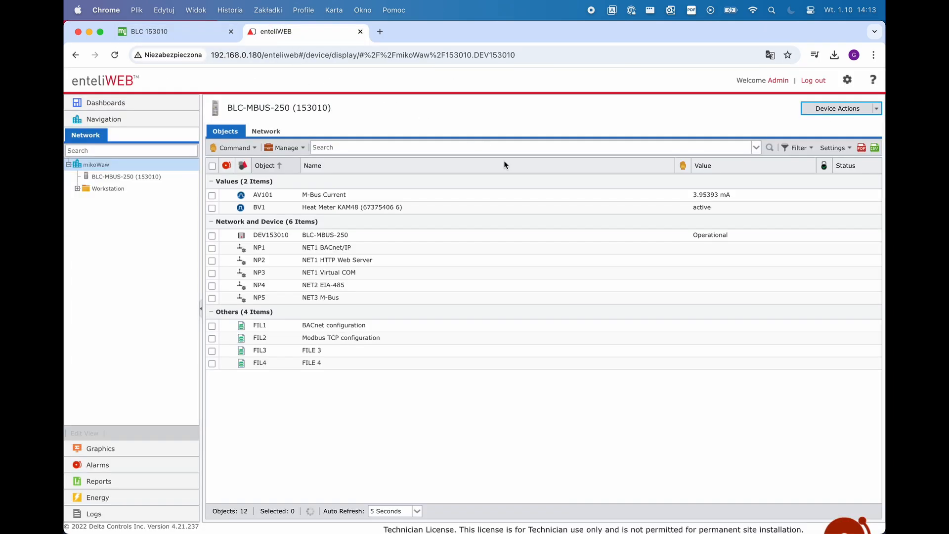
Send the Manual On command to the heat meter object BV1 in enteliWEB, and clear its selection.
click(211, 208)
click(234, 148)
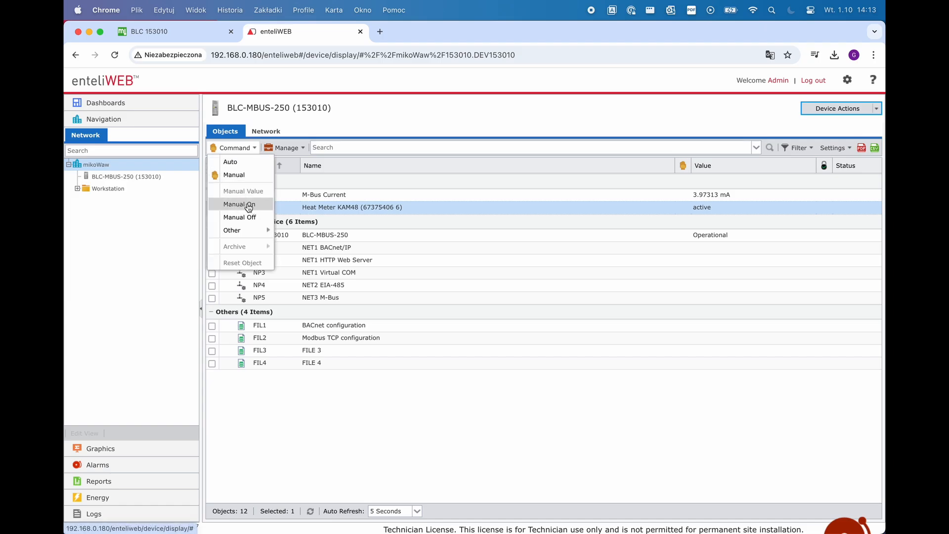
click(253, 205)
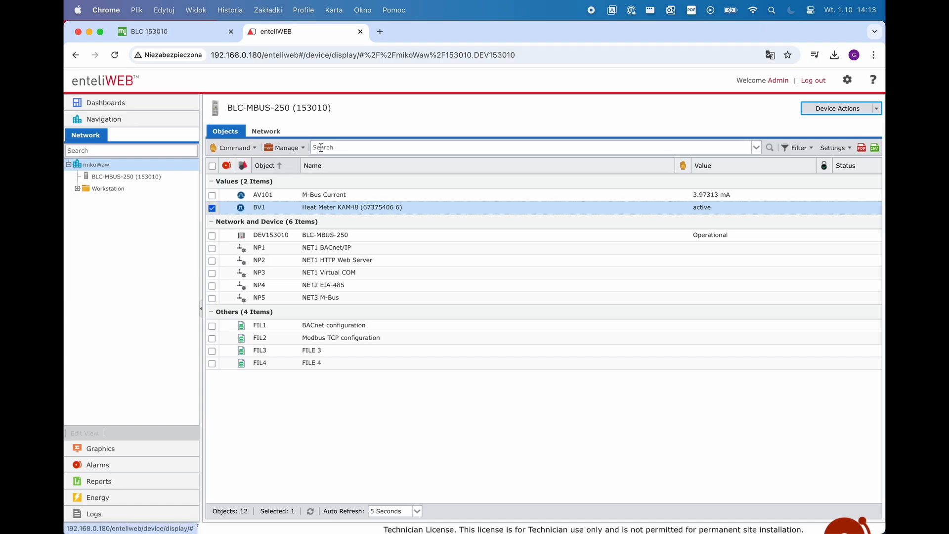
click(213, 208)
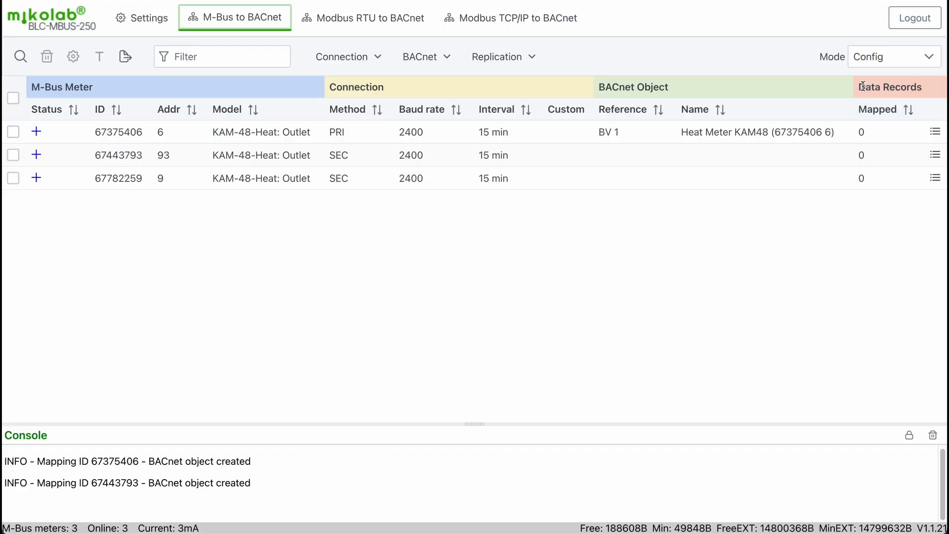
Open the data records of the meter at address 6.
drag(860, 87, 927, 88)
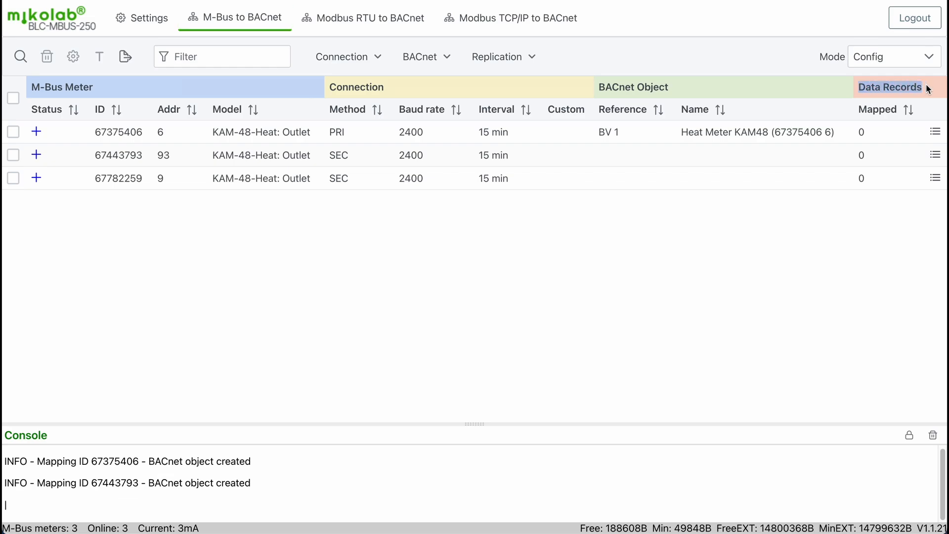
double_click(862, 132)
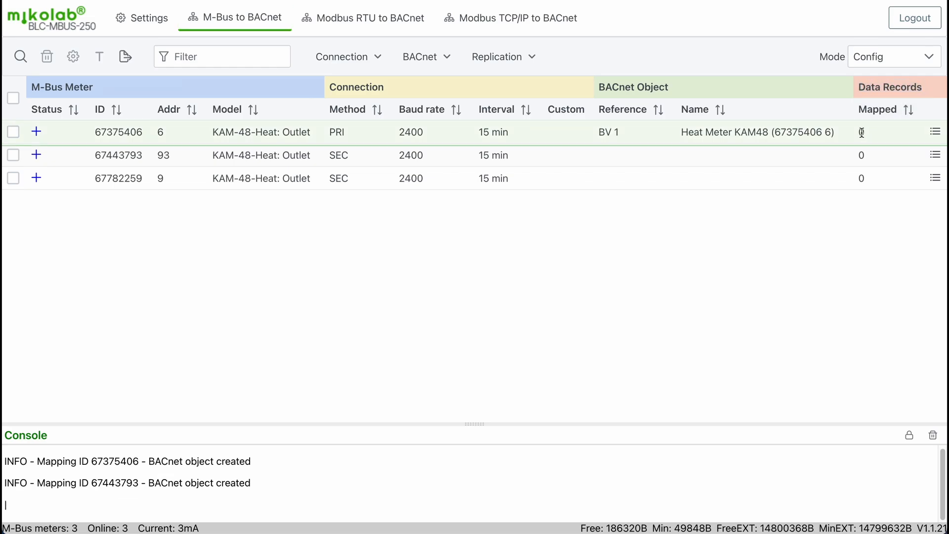
click(886, 142)
click(936, 136)
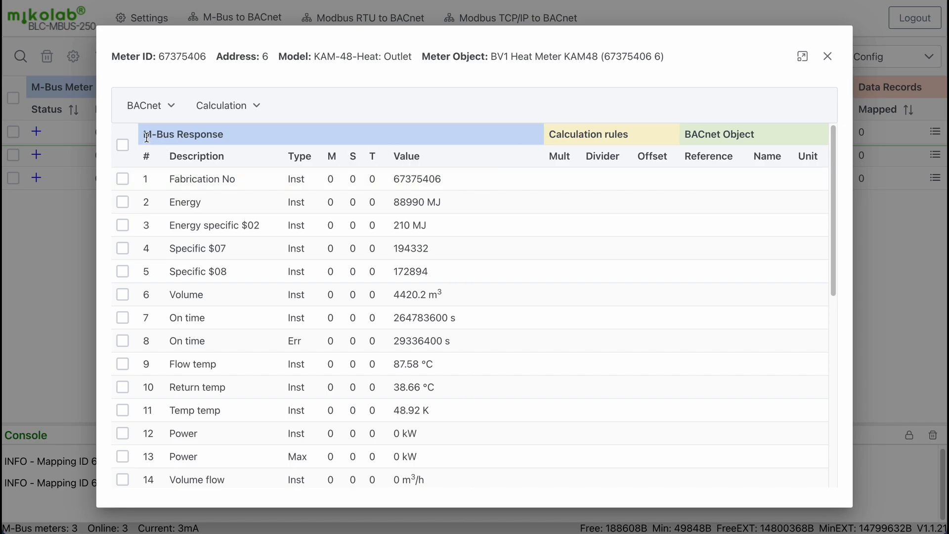
Examine the M-Bus response records, the calculation rule formula and the BACnet object columns for this meter.
drag(144, 134, 229, 141)
click(223, 141)
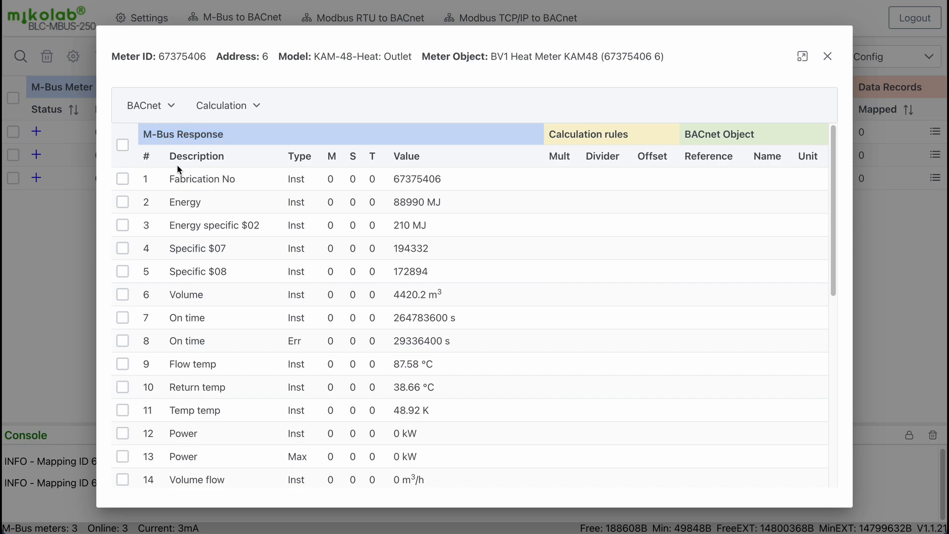
drag(143, 179, 378, 179)
click(286, 182)
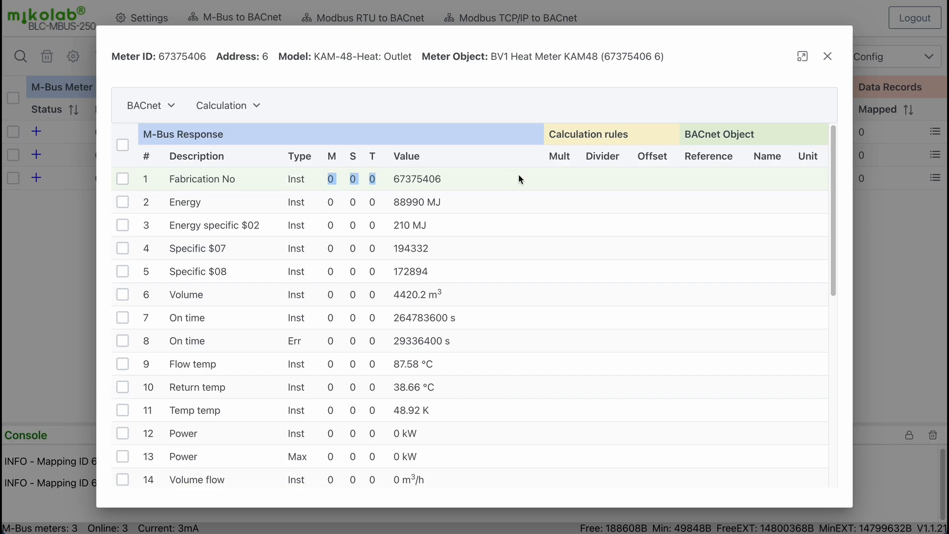
mouse_move(579, 128)
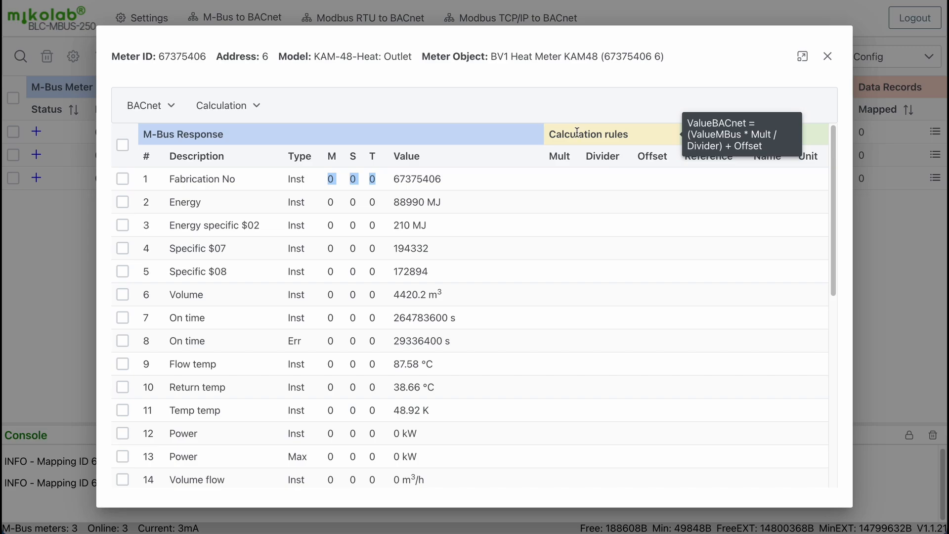
drag(548, 156, 671, 159)
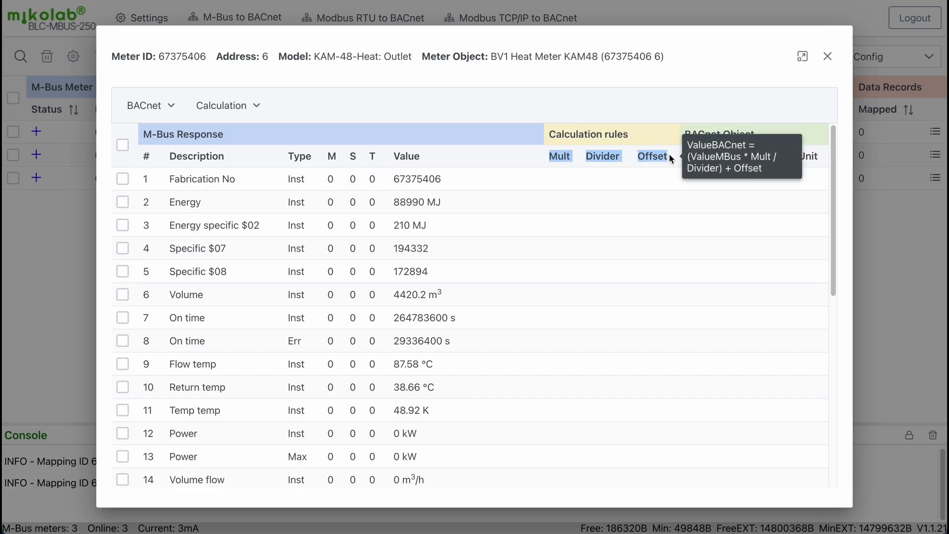
click(688, 134)
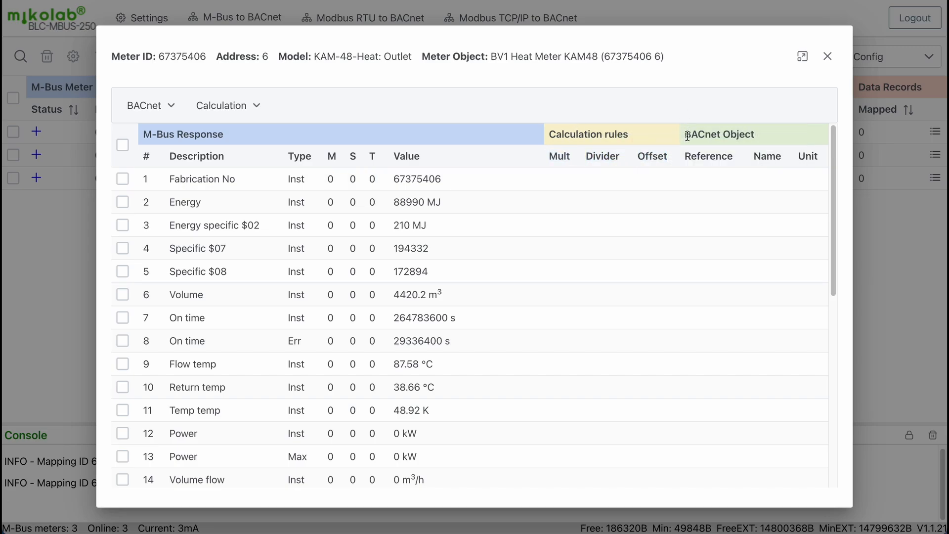
Select the Energy, Volume, On time (record 7) and Flow temp records and start creating BACnet objects for them.
click(123, 204)
click(123, 295)
click(123, 318)
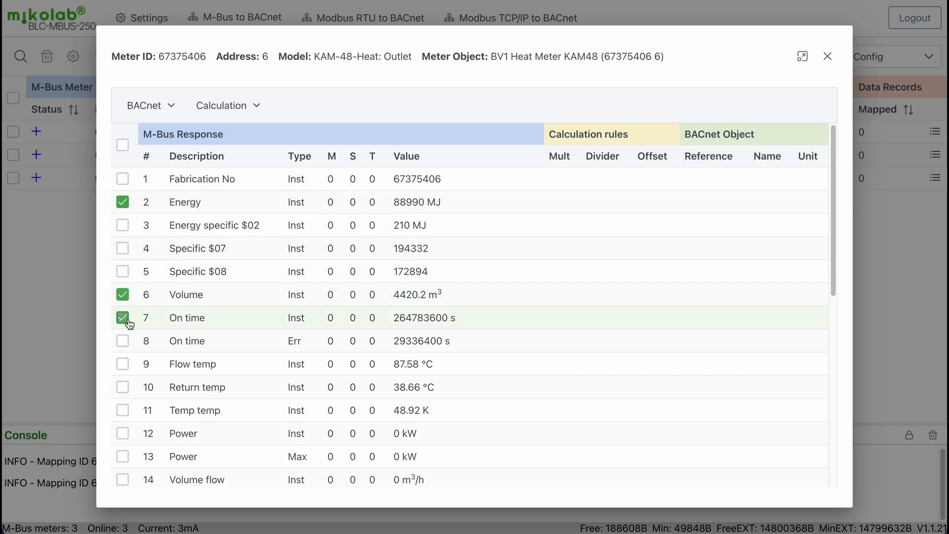
click(131, 362)
click(168, 105)
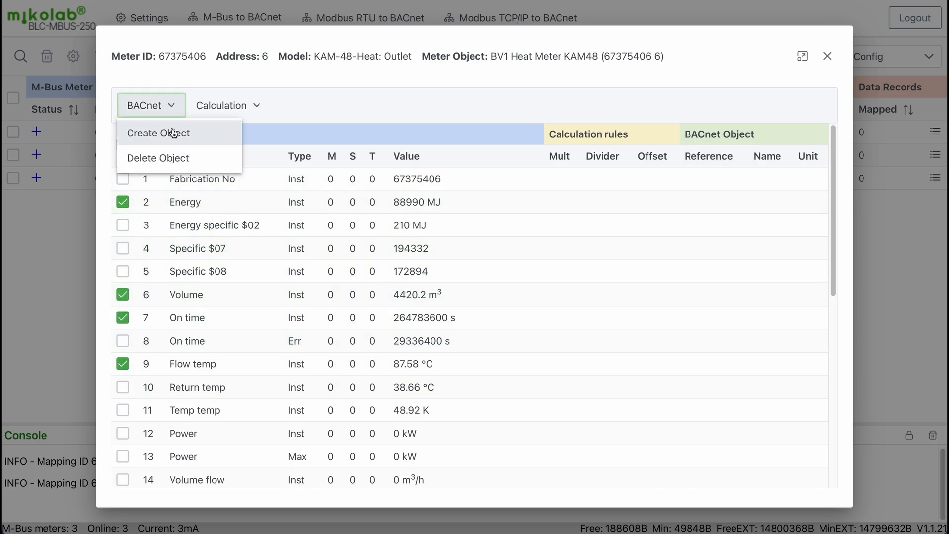
click(173, 131)
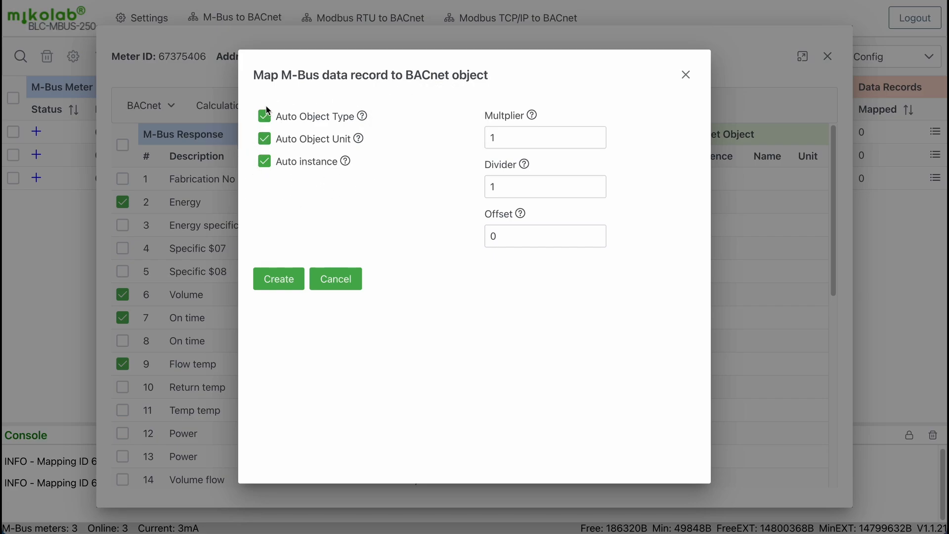
Preview the manual object type and unit choices, and restore Auto Object Type and Auto Object Unit.
click(266, 117)
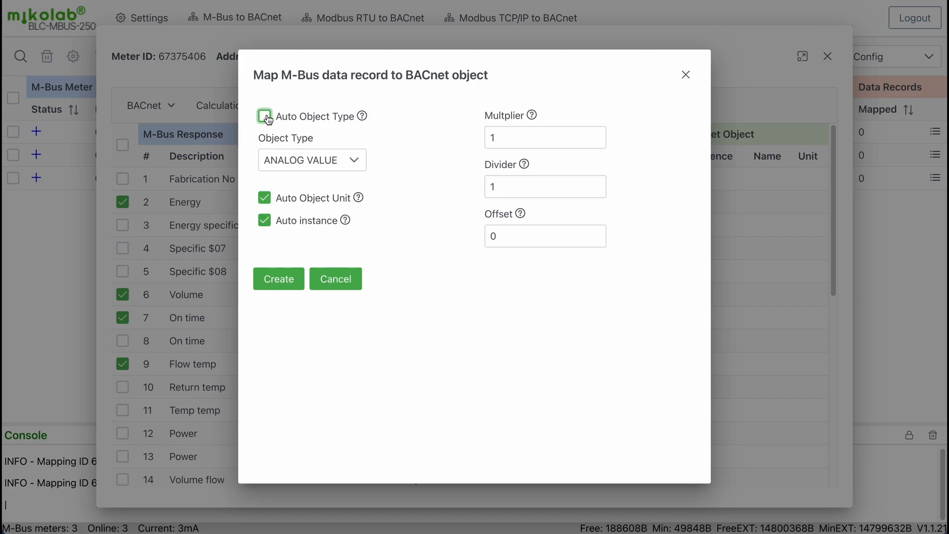
click(320, 170)
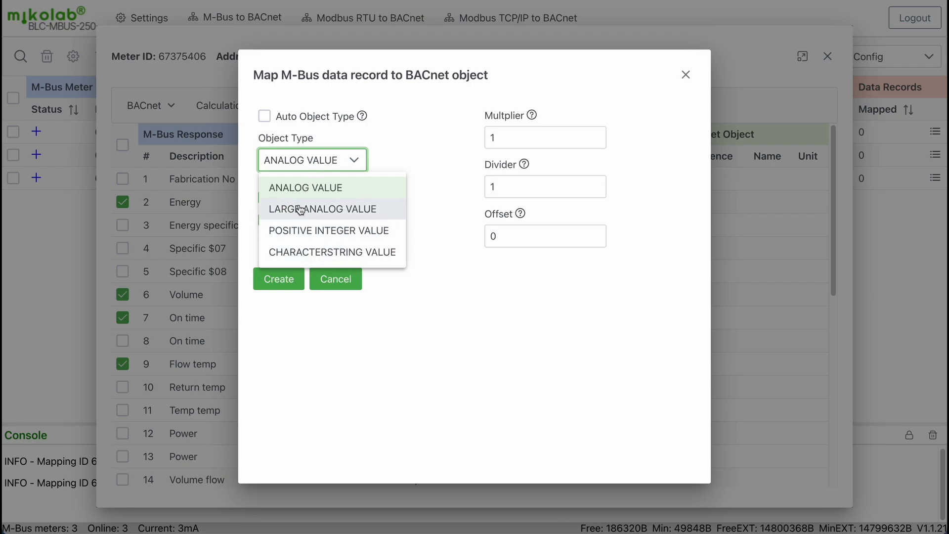
click(318, 161)
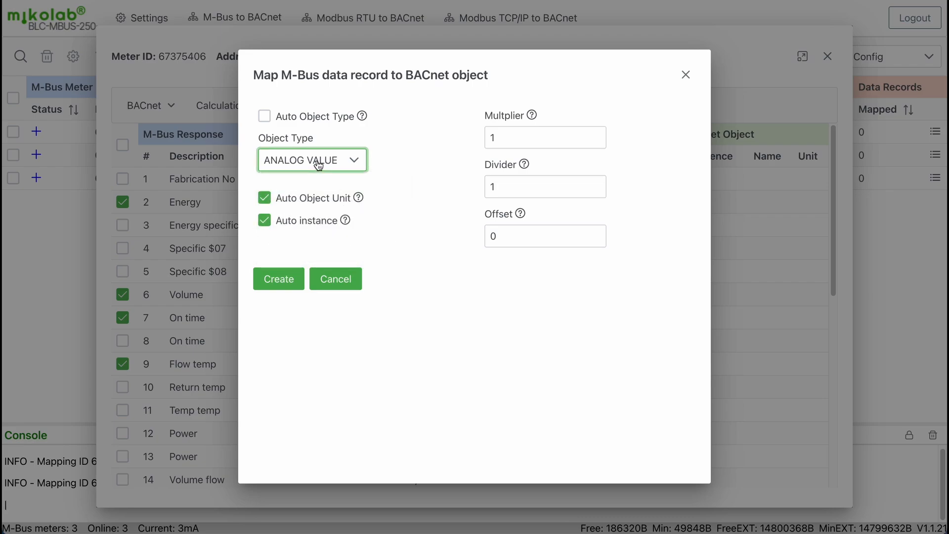
click(265, 117)
click(266, 139)
click(296, 182)
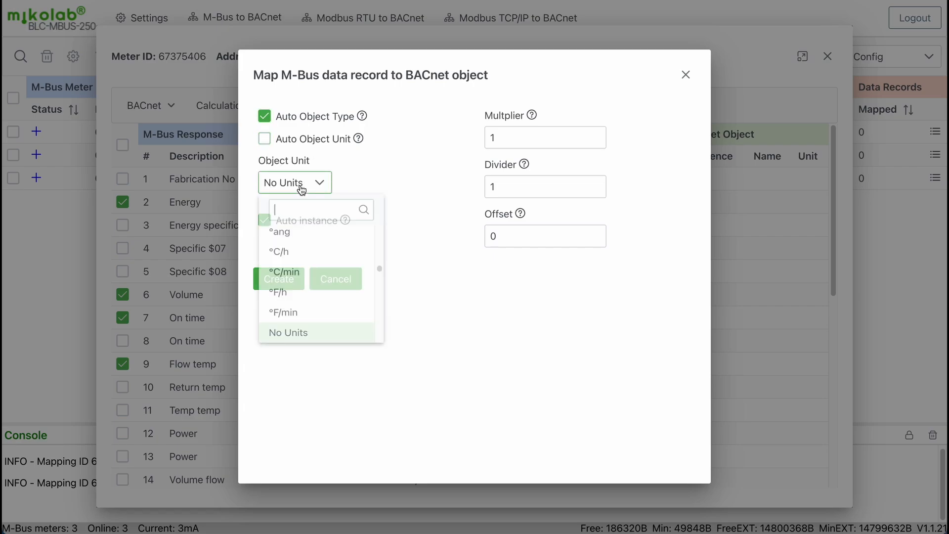
scroll(312, 265, up, 10)
scroll(313, 265, up, 3)
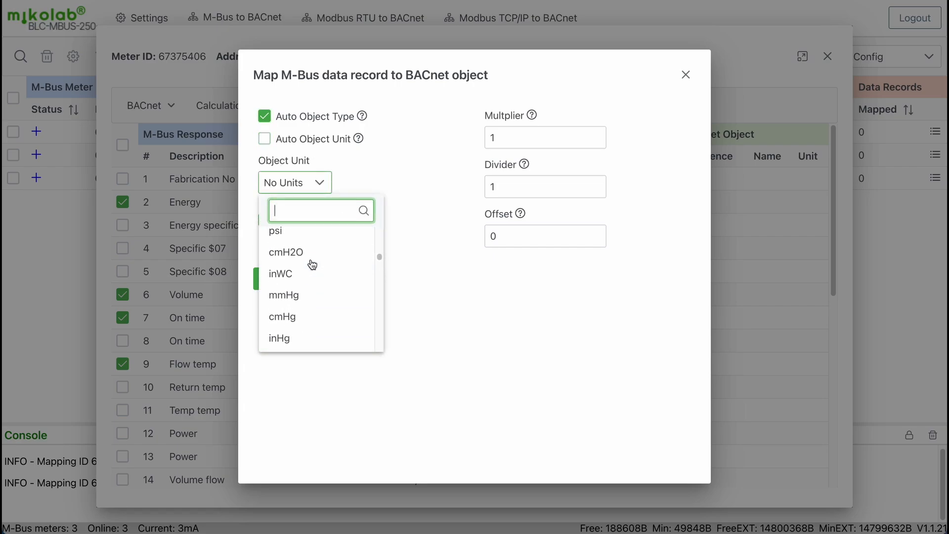
click(341, 180)
click(265, 139)
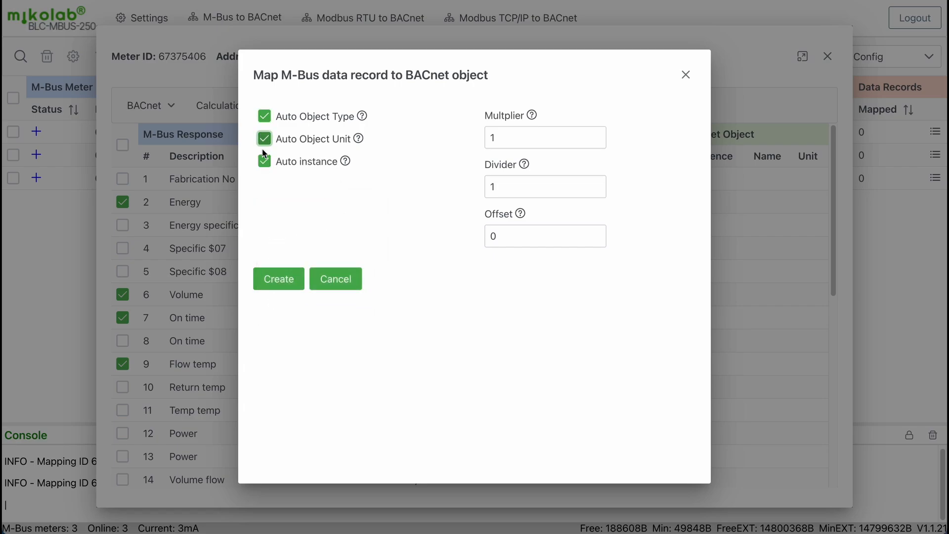
Preview the manual BACnet object instance setting and re-enable Auto instance.
click(265, 161)
drag(316, 206, 290, 206)
click(279, 205)
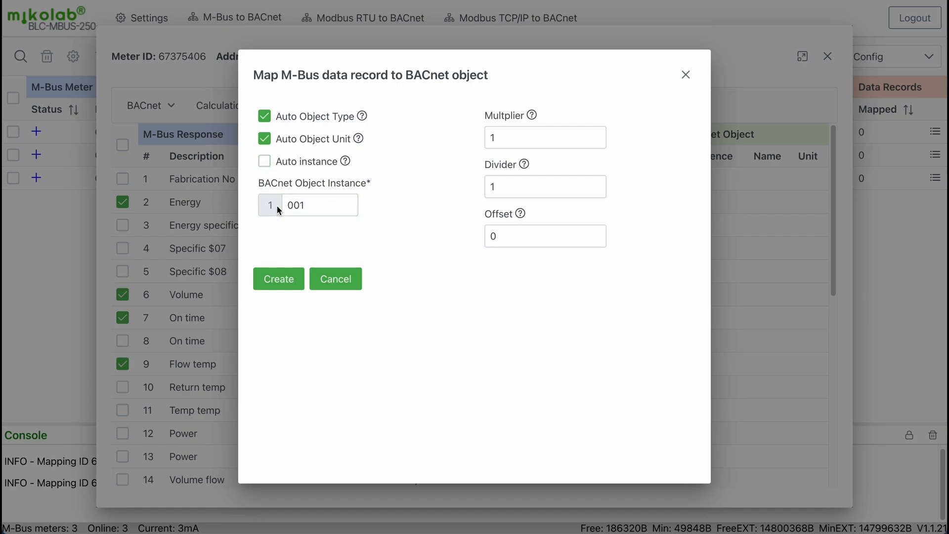
click(263, 163)
Check the multiplier, divider and offset fields and create the objects with multiplier 1, divider 1, offset 0 and all automatic options.
click(521, 136)
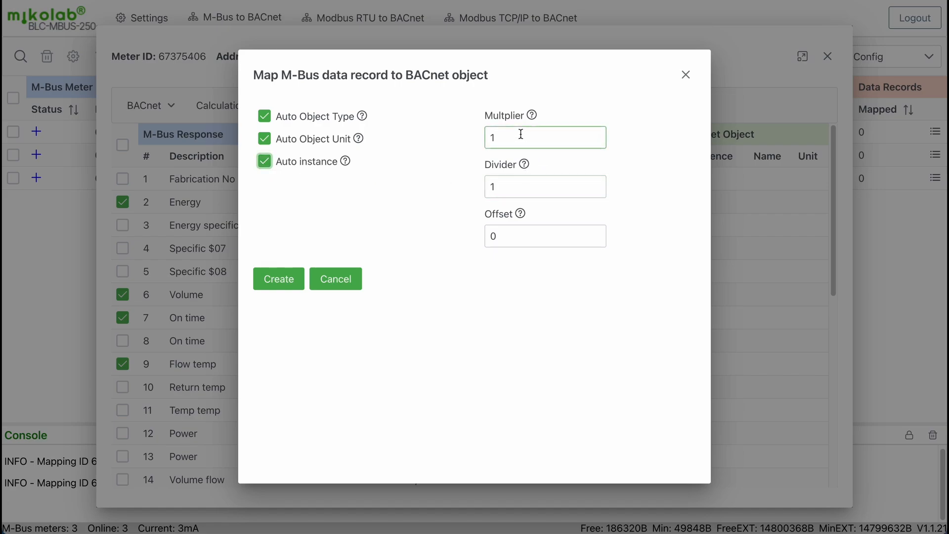
click(494, 186)
key(Tab)
click(422, 217)
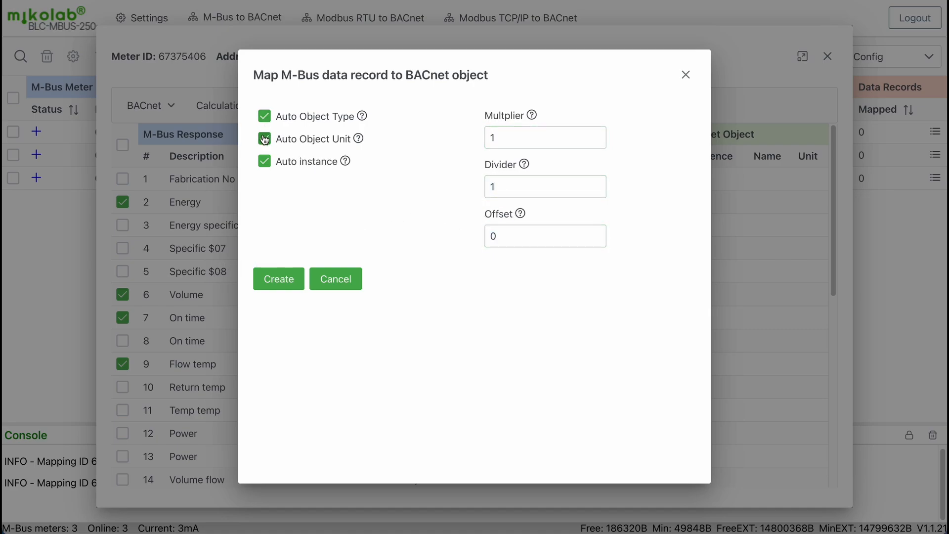
click(291, 272)
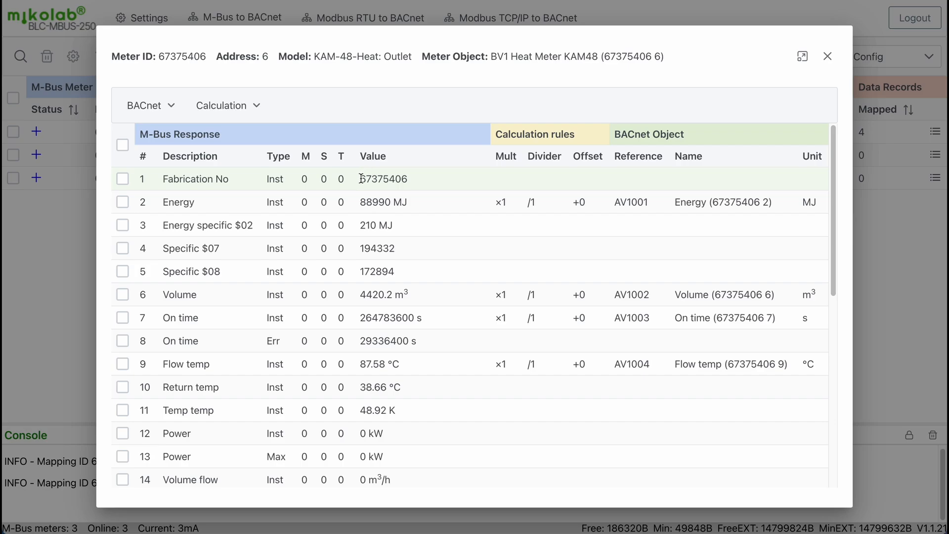
Map the Fabrication No record to a POSITIVE INTEGER VALUE object with automatic unit and instance, and check its reference.
drag(361, 179, 415, 180)
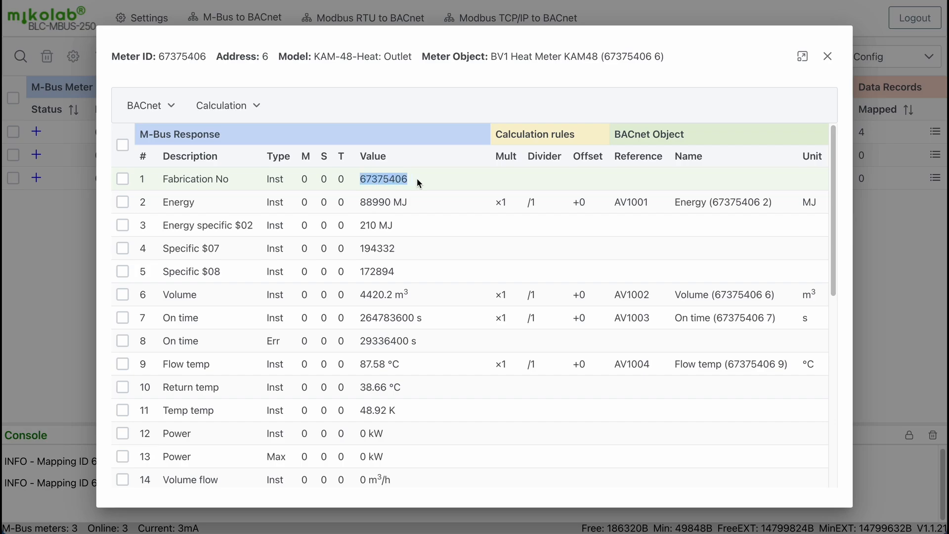
click(123, 179)
click(150, 106)
click(148, 133)
click(264, 118)
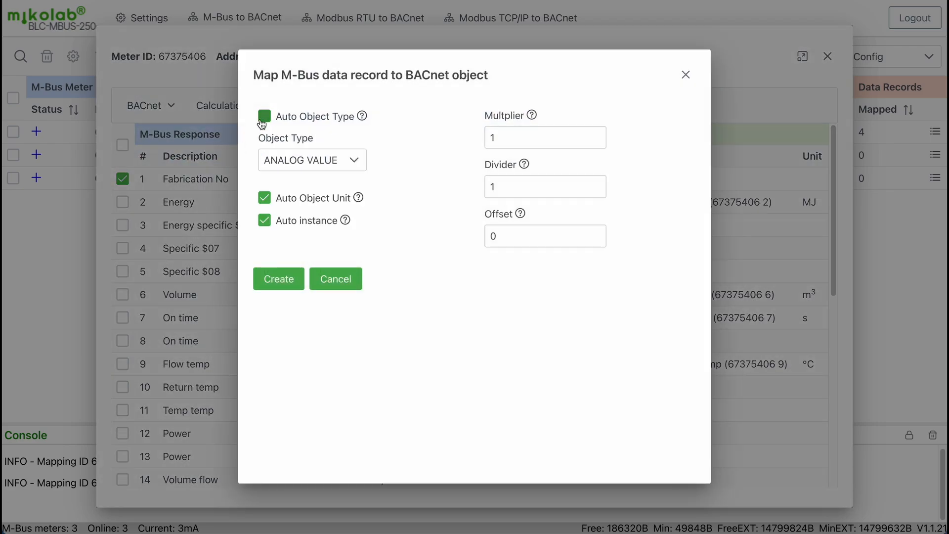
click(313, 158)
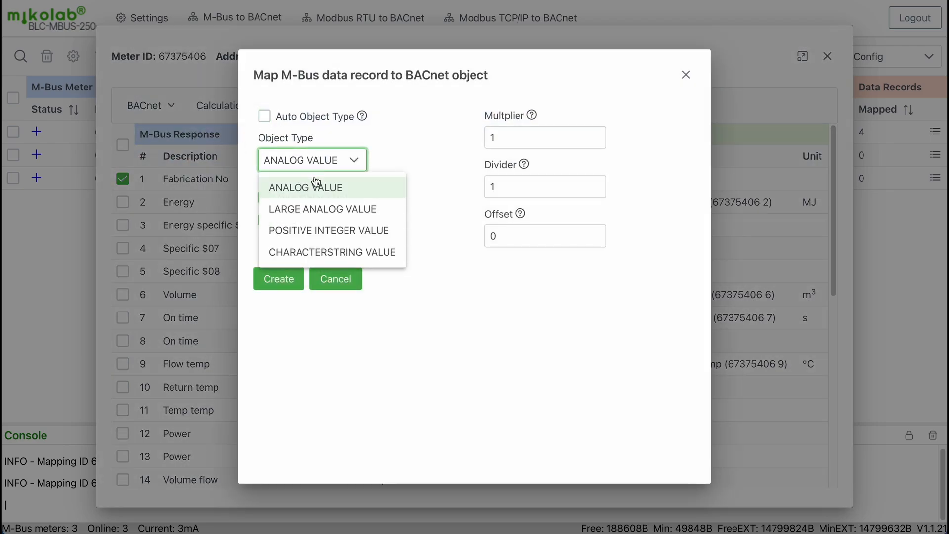
click(323, 231)
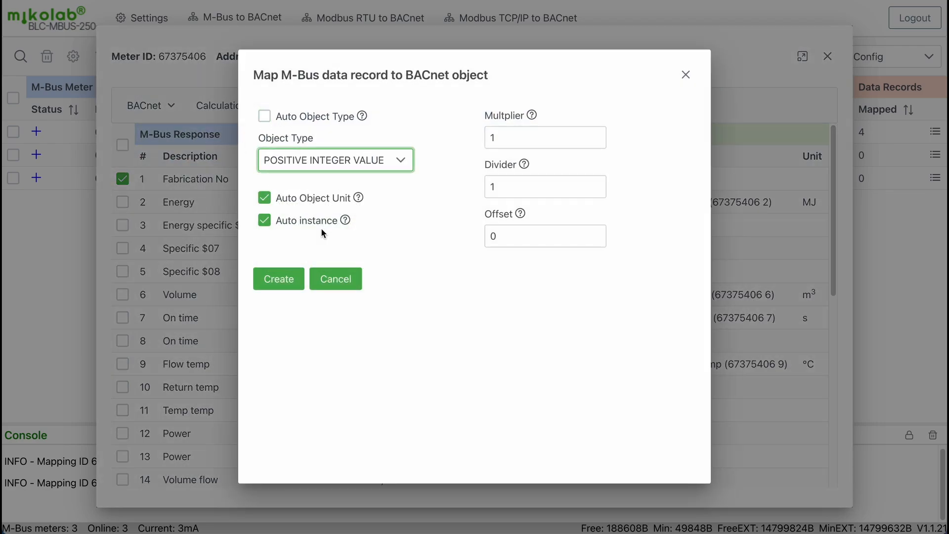
click(292, 280)
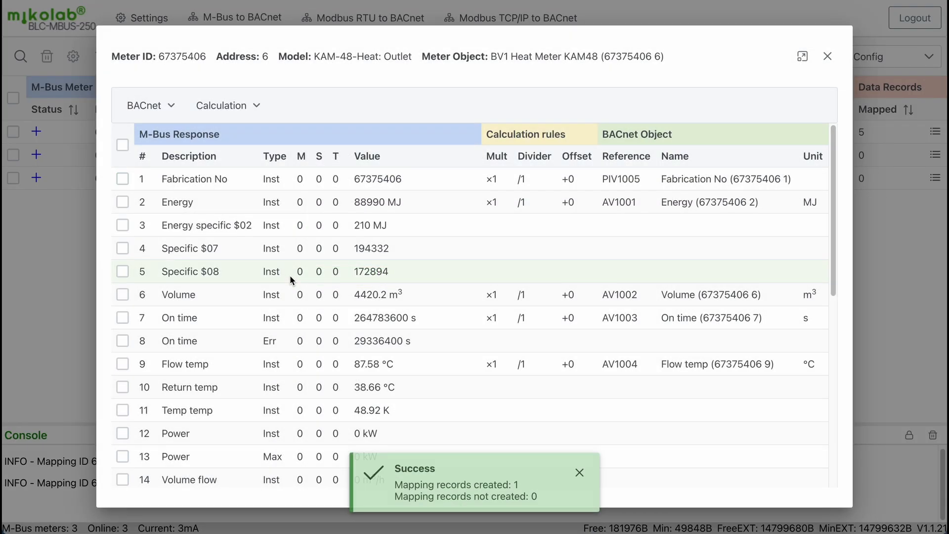
drag(599, 179, 642, 179)
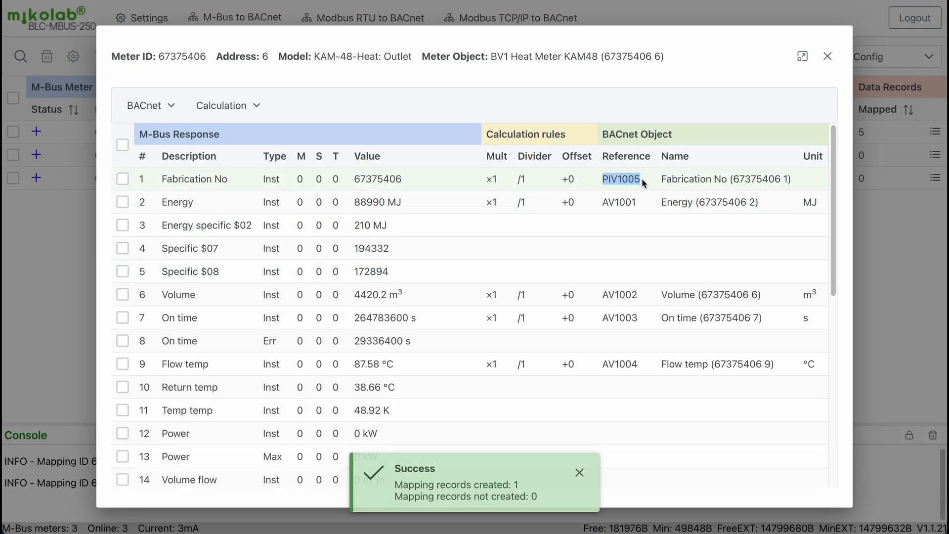
click(642, 178)
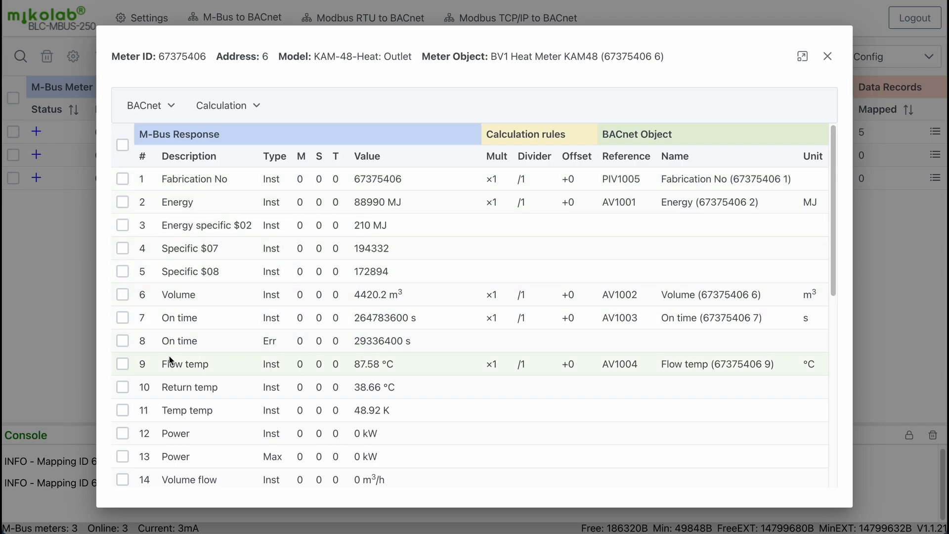
Edit the Flow temp calculation to multiplier 1.8, offset 32 and unit F, and close the meter's data records.
click(125, 365)
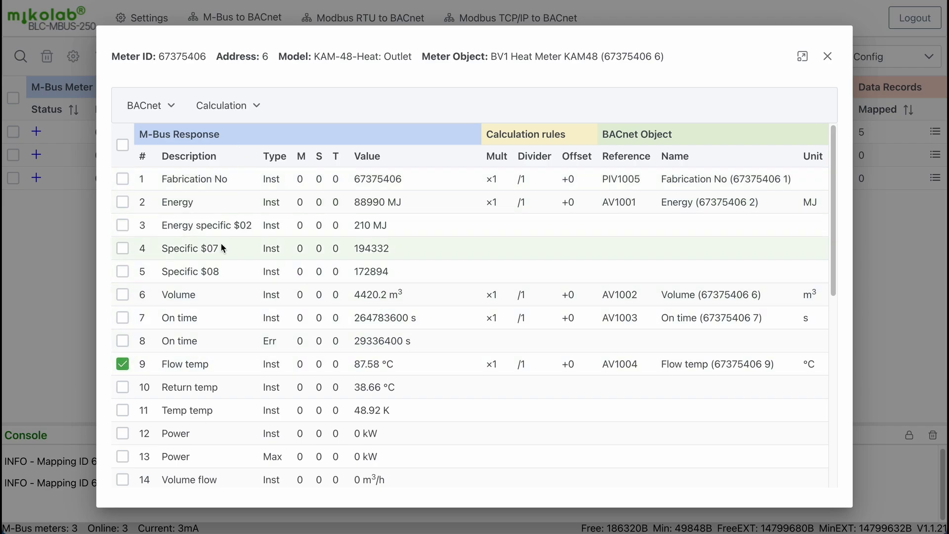
click(229, 115)
click(212, 133)
click(277, 193)
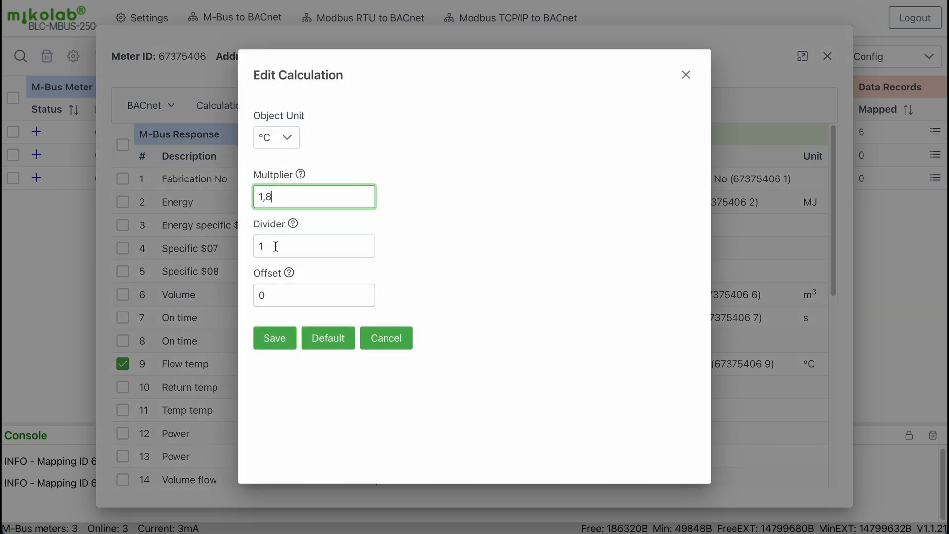
click(286, 289)
double_click(285, 288)
text(32)
click(291, 147)
scroll(290, 232, up, 2)
text(F)
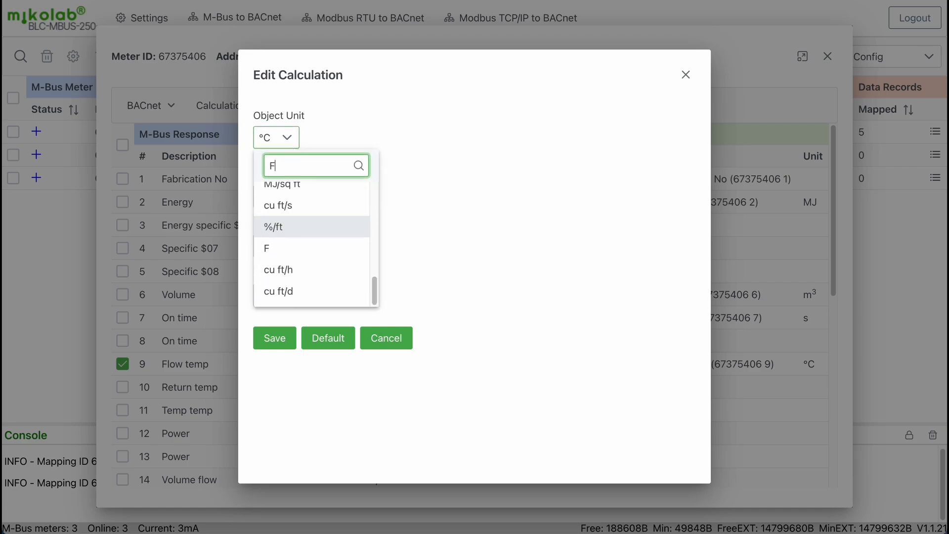
click(288, 258)
click(269, 339)
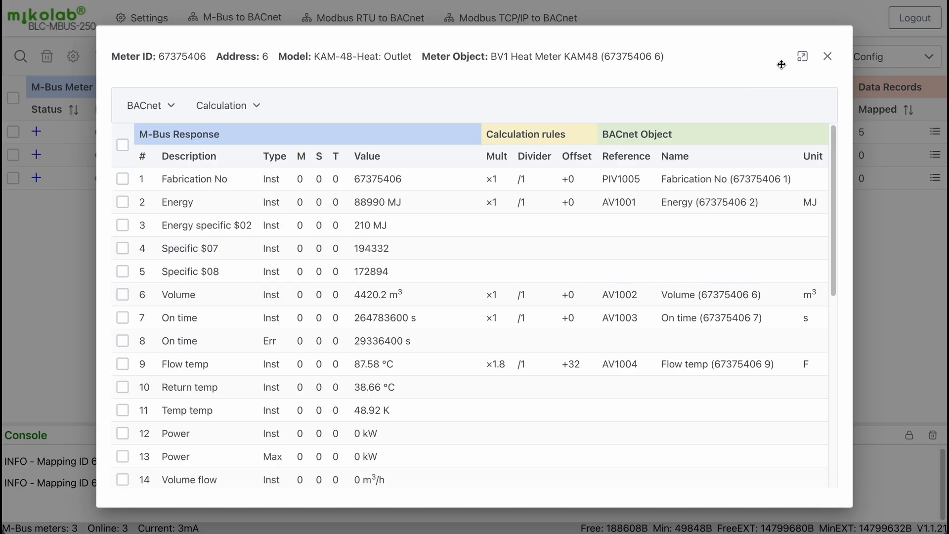
click(833, 59)
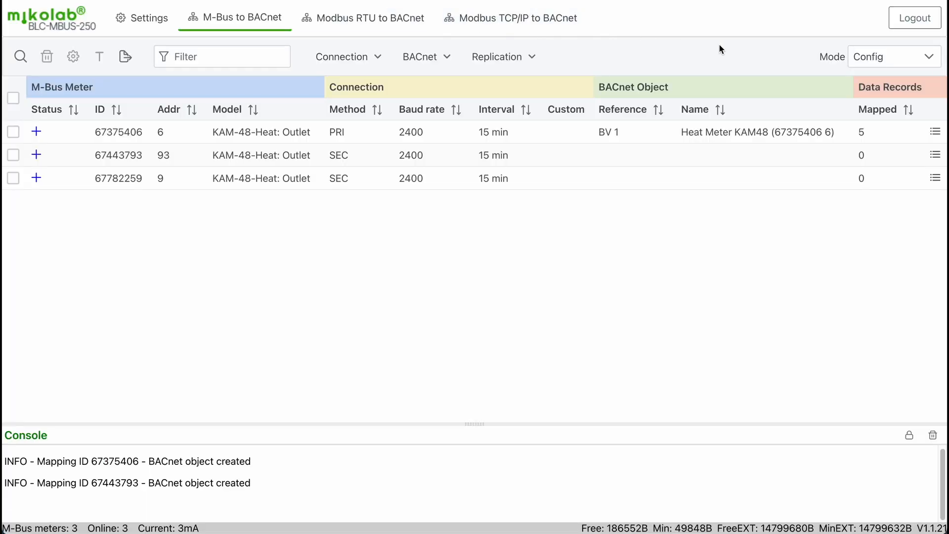
Switch the gateway from Config to another operating mode.
click(858, 55)
click(870, 95)
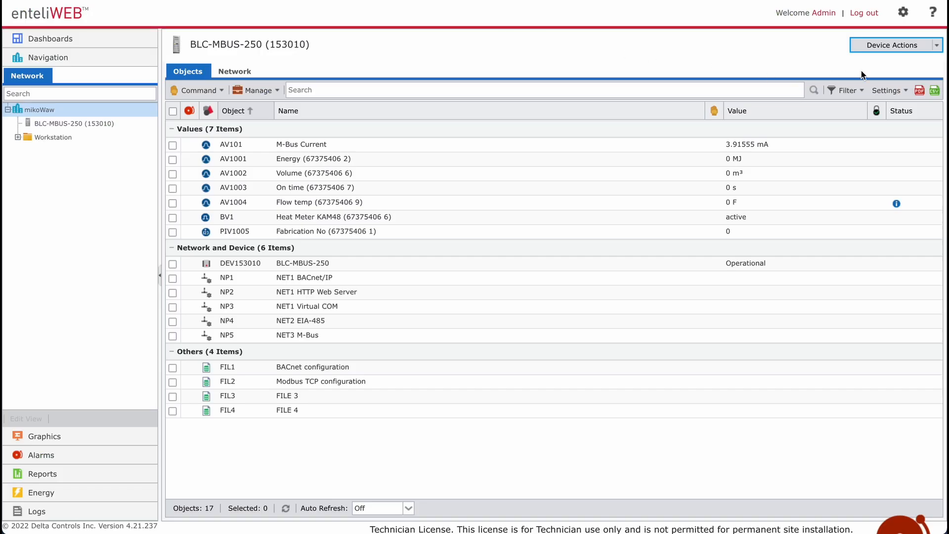
Switch to enteliWEB and run the first device action for BLC-MBUS-250 twice.
click(885, 45)
click(888, 62)
click(889, 45)
click(888, 62)
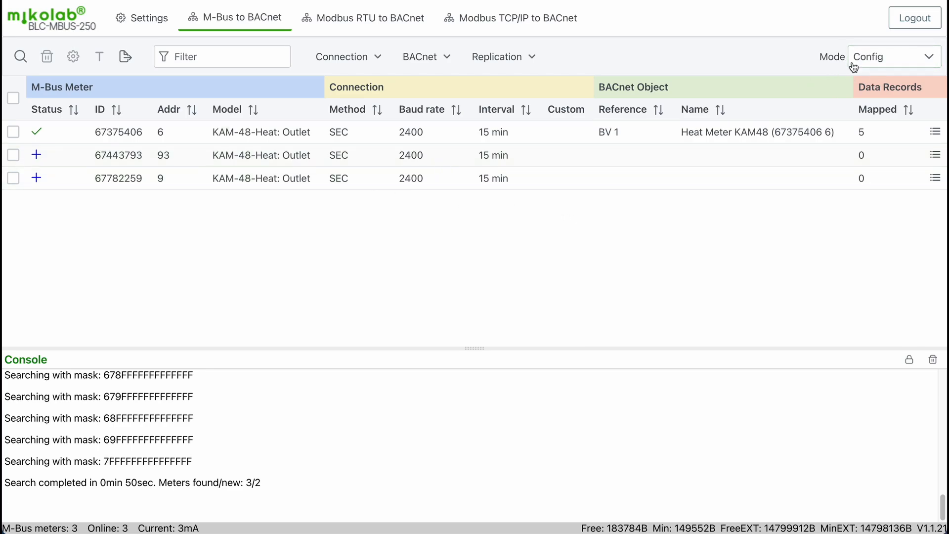
Copy the configuration of the mapped meter 67375406 for replication.
click(524, 65)
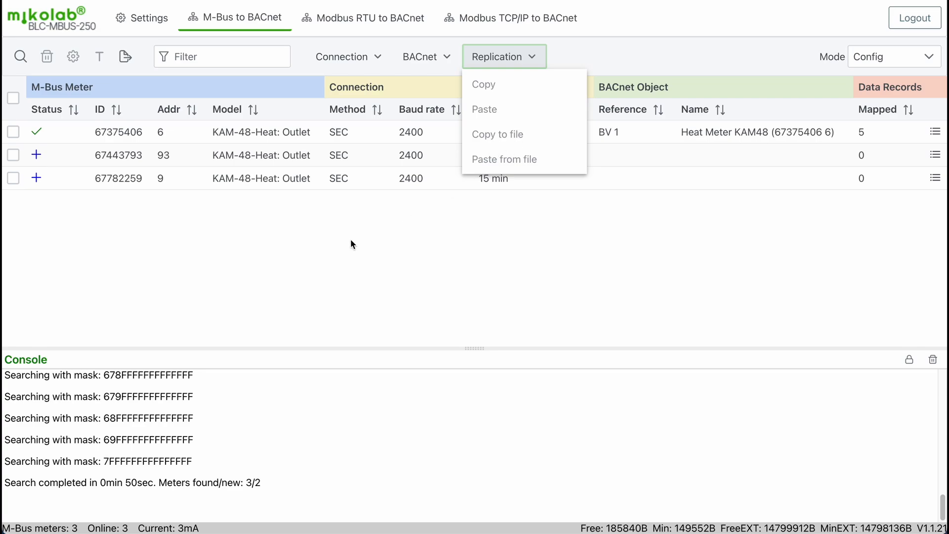
click(322, 214)
click(14, 133)
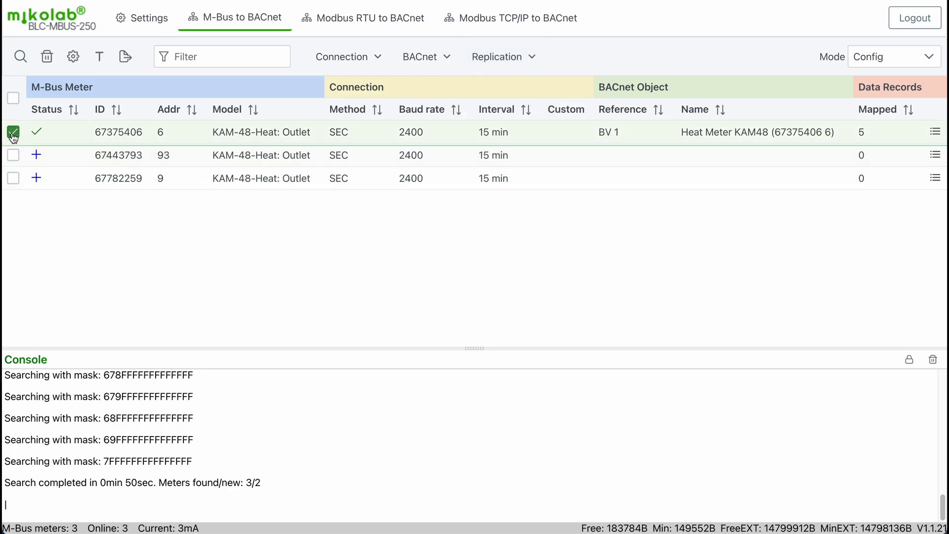
click(492, 57)
click(496, 85)
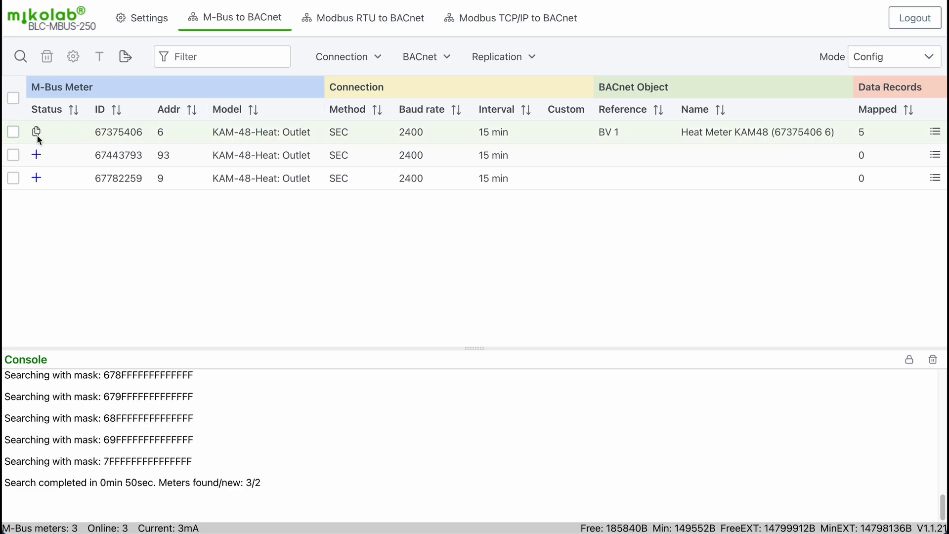
Paste the copied configuration onto meters 67443793 and 67782259 and confirm the replication.
click(13, 156)
click(13, 178)
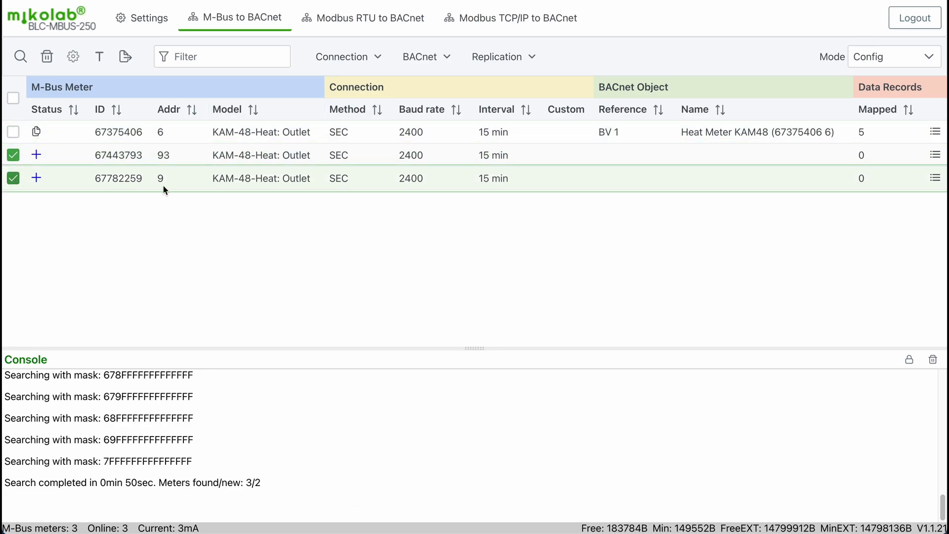
click(489, 57)
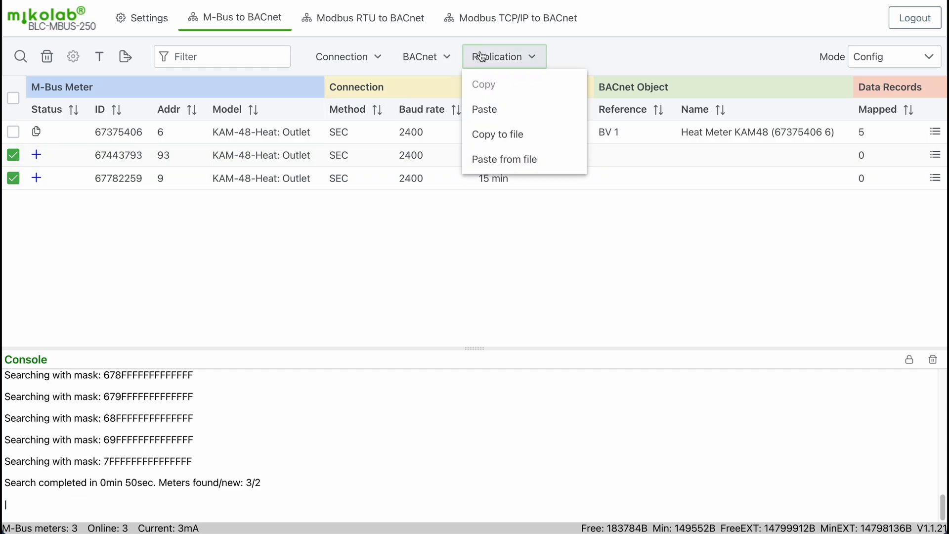
click(489, 105)
click(625, 310)
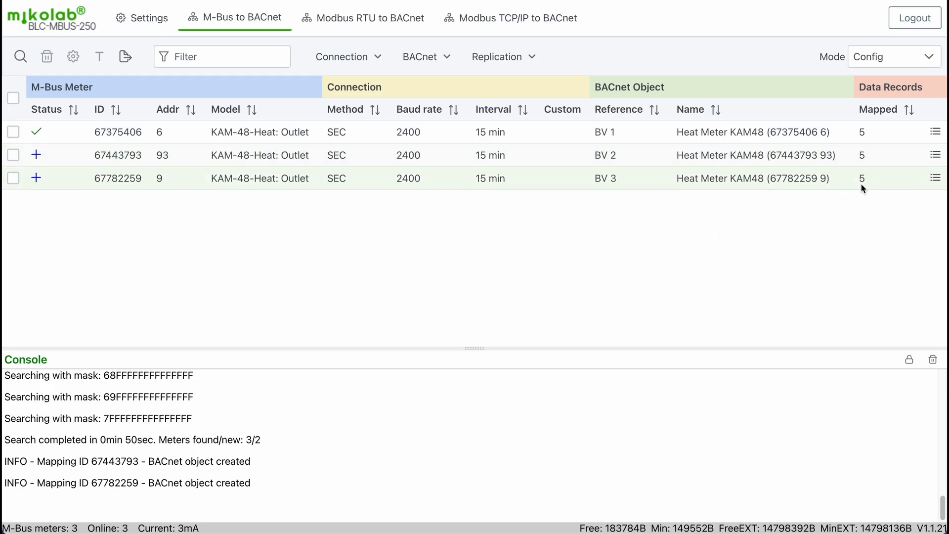
Check the three meters' BACnet object names and review the replicated data records of meter 67443793.
double_click(791, 133)
double_click(796, 155)
click(798, 179)
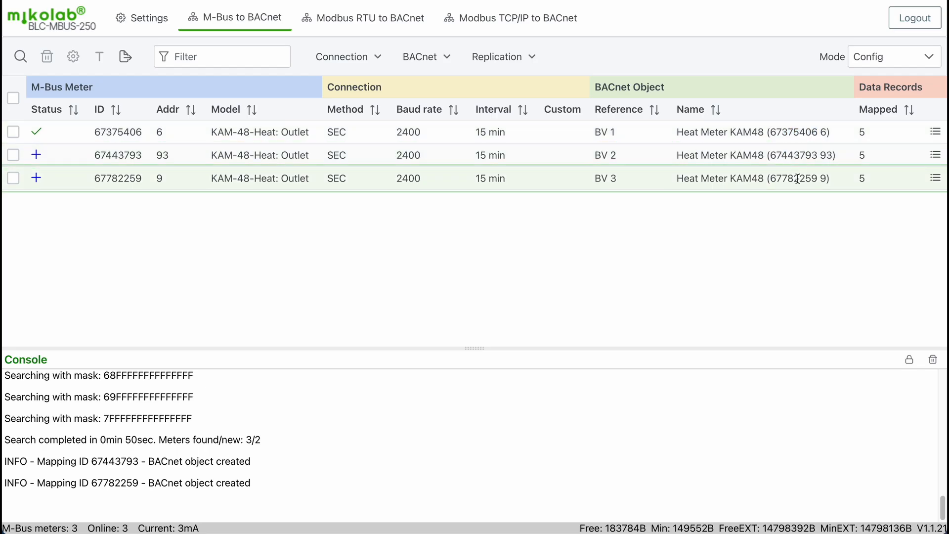
double_click(798, 178)
click(810, 218)
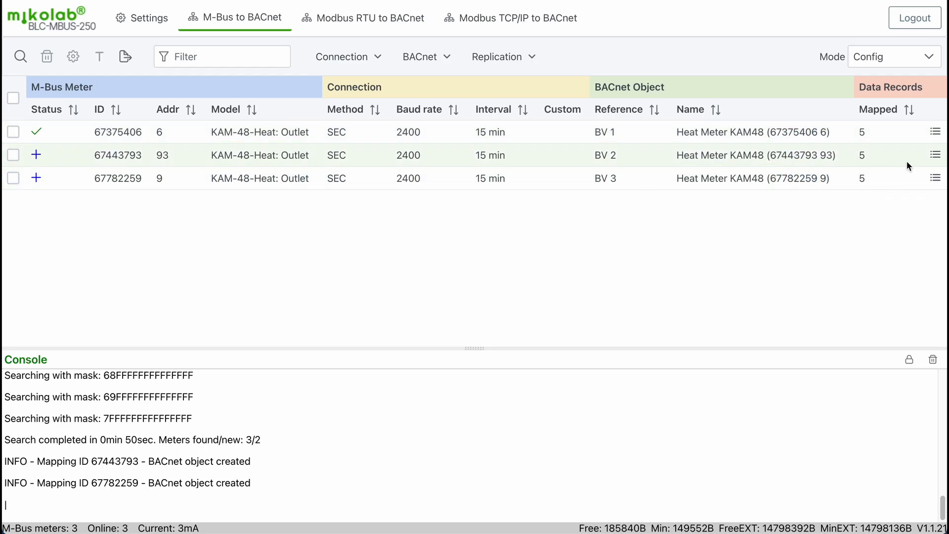
click(935, 158)
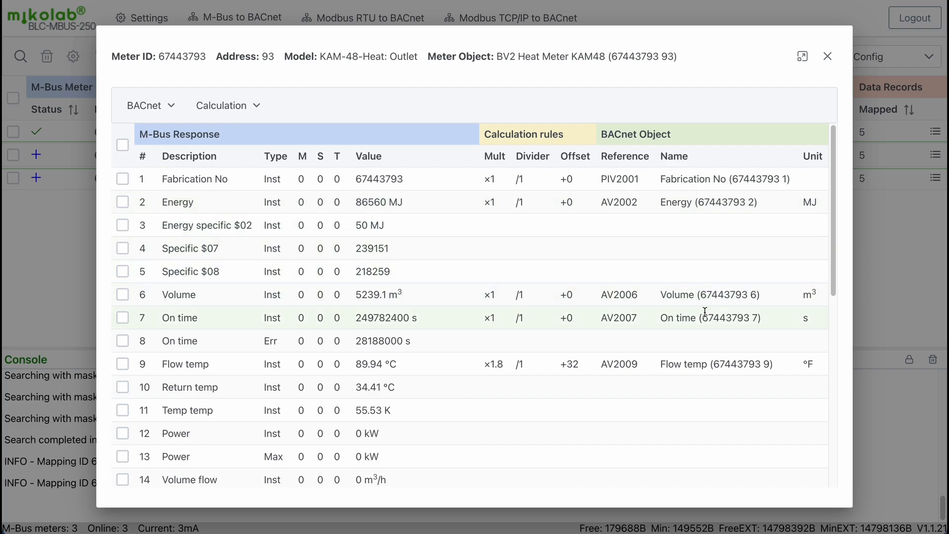
click(827, 58)
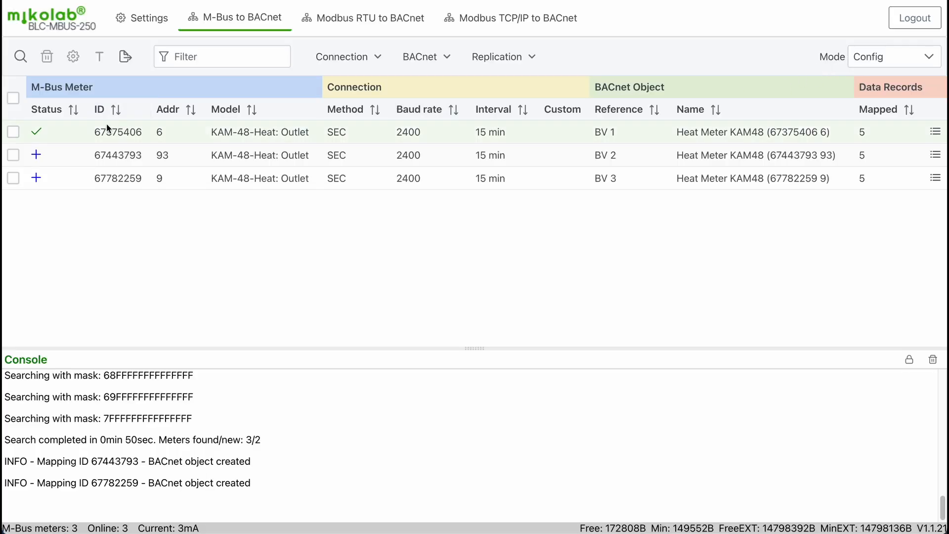
Copy the configuration of meter 67375406 to a file for replication.
click(13, 132)
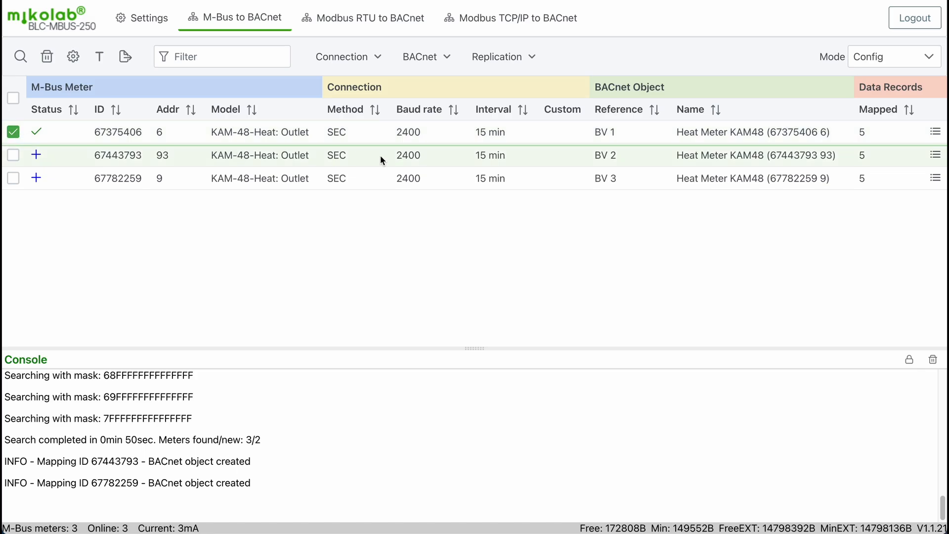
click(487, 58)
click(523, 138)
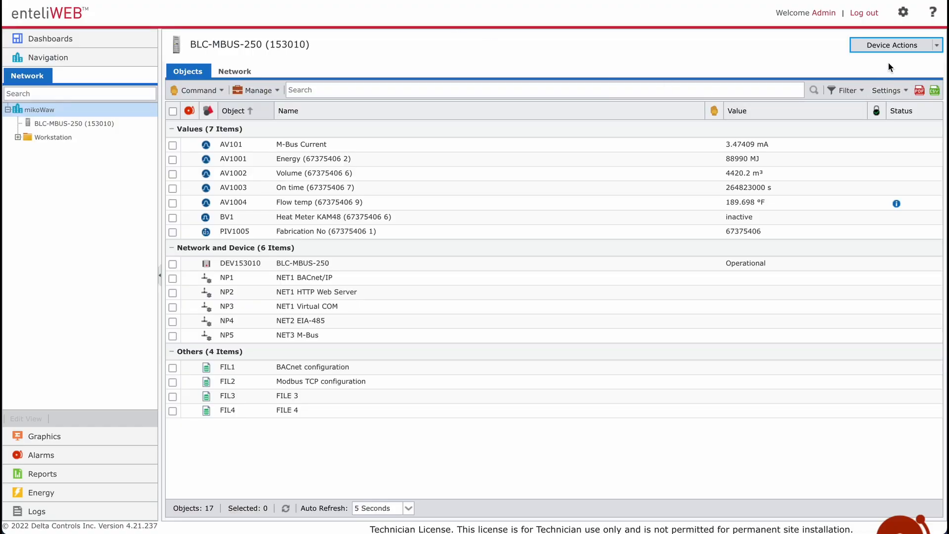
Switch to enteliWEB to run the first device action for BLC-MBUS-250, and return to the gateway to set its mode to Reading.
click(890, 46)
click(895, 60)
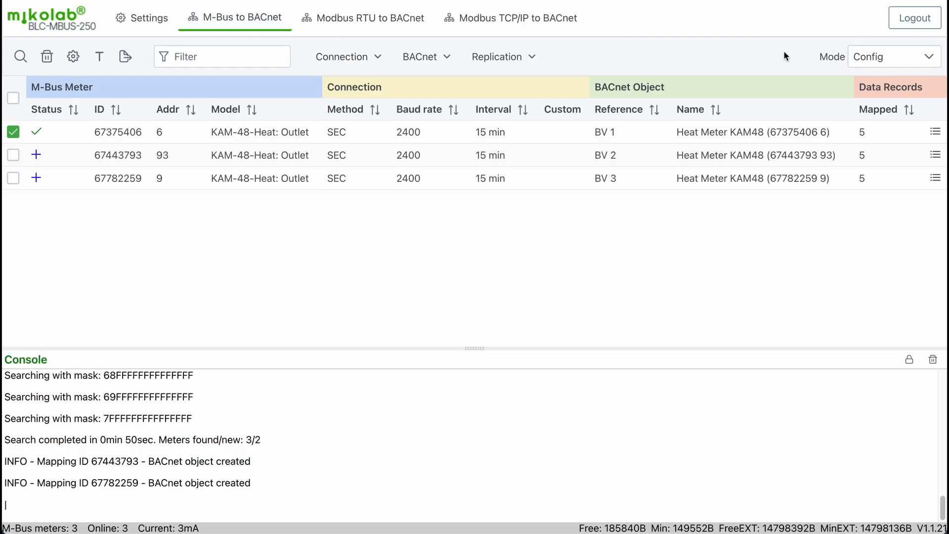
click(885, 56)
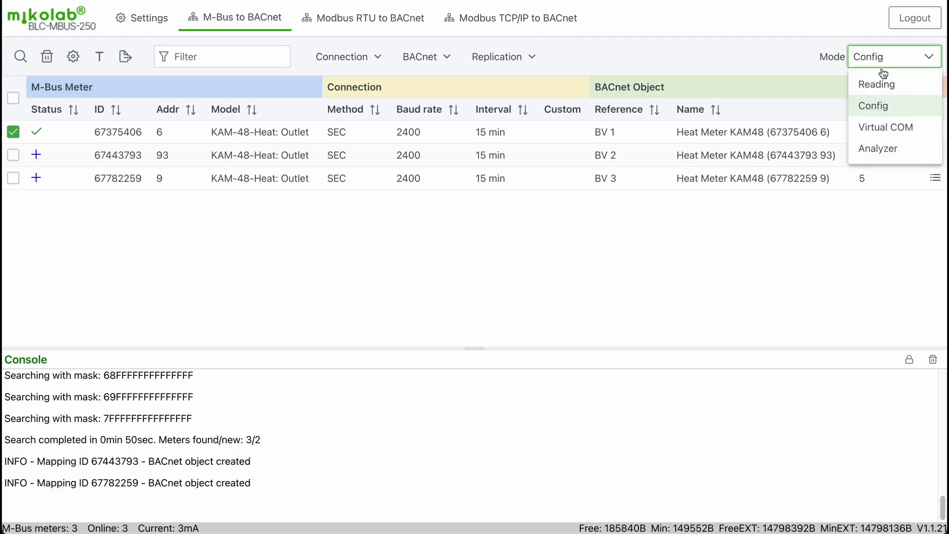
click(875, 83)
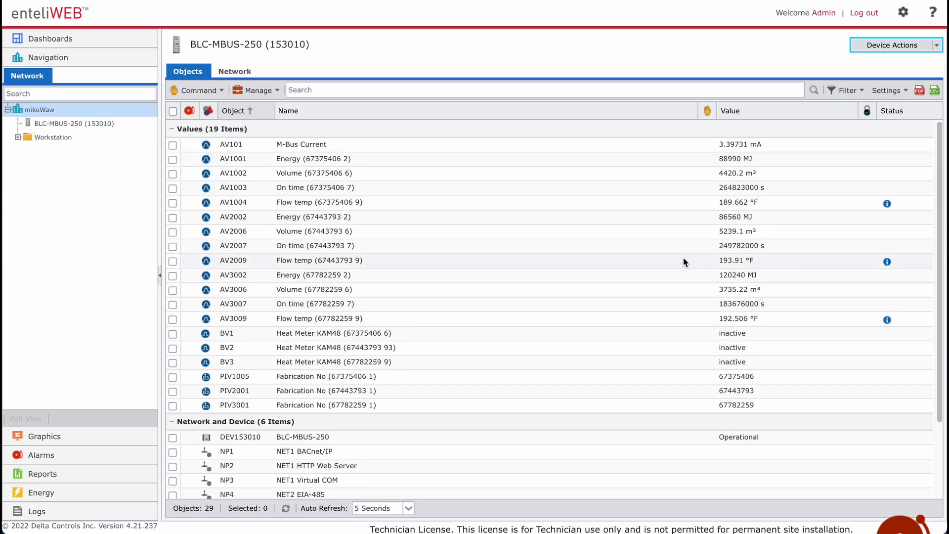
Search the BLC-MBUS-250 object list in enteliWEB for meter 67375406.
click(530, 92)
text(67)
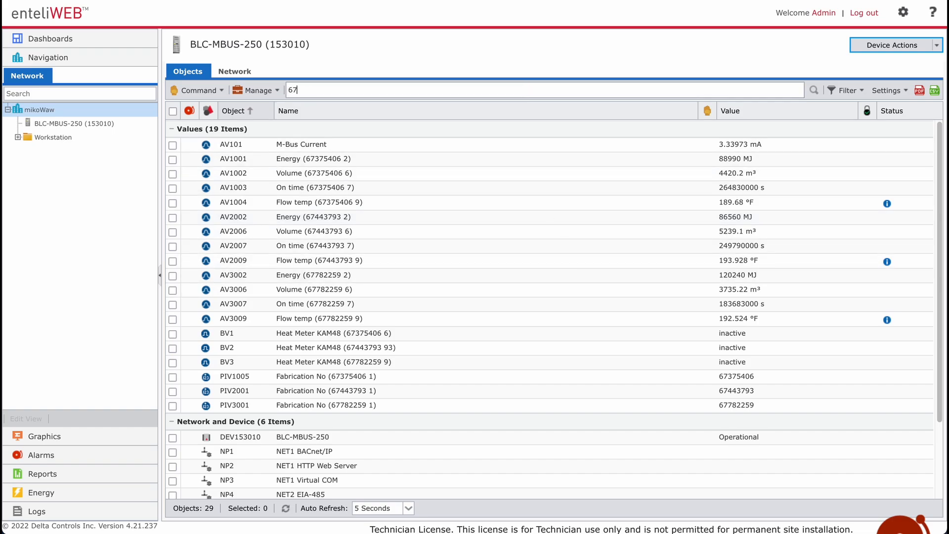
text(375)
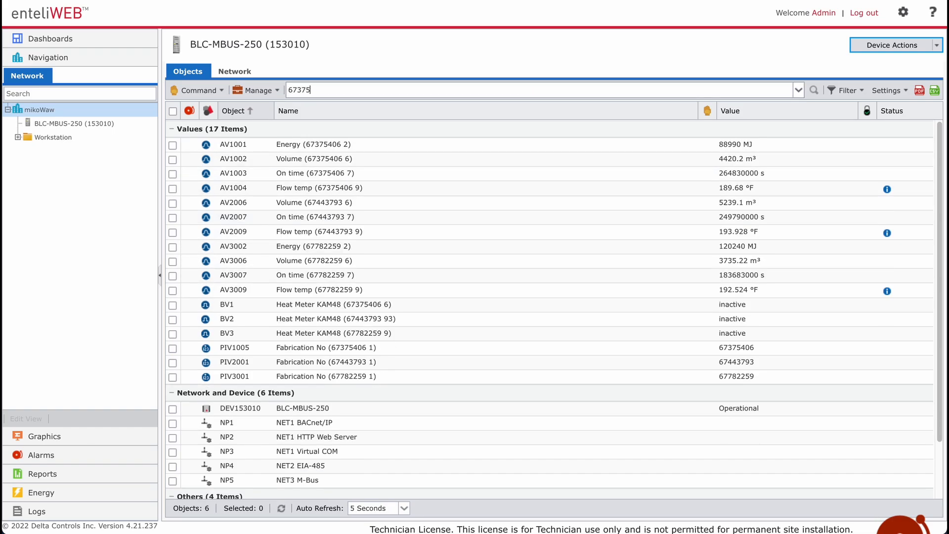
text(406)
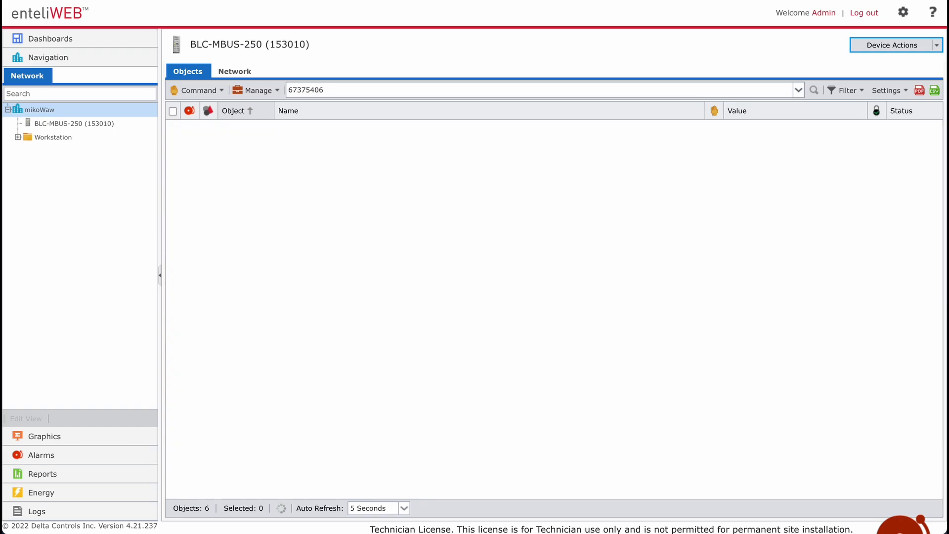